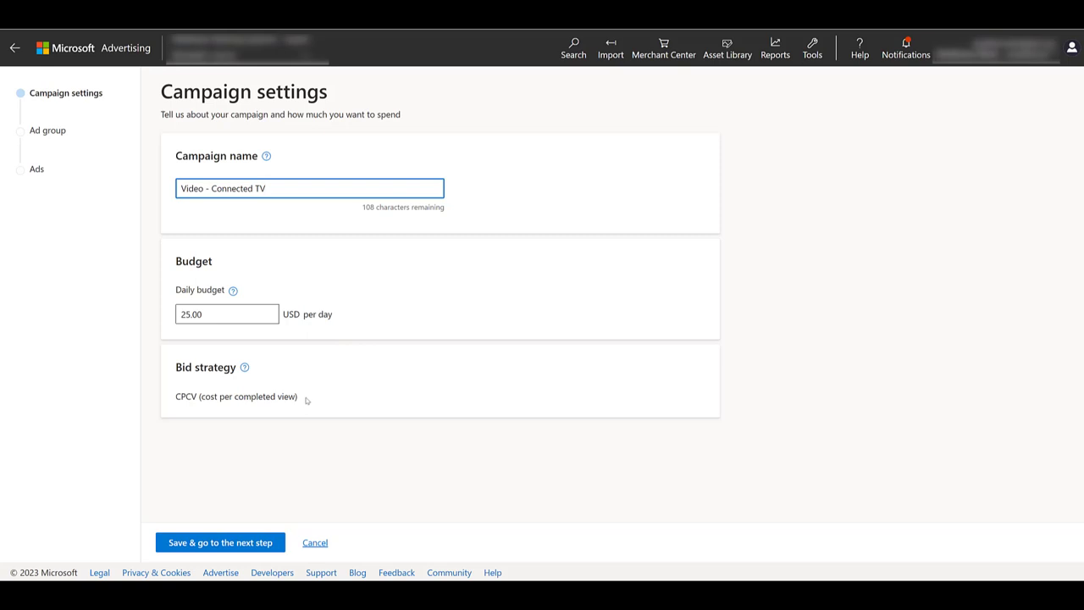
Save the campaign settings and name the ad group "Video - Connected TV - Remarketing".
{"action": "left_click", "coordinate": [369, 398]}
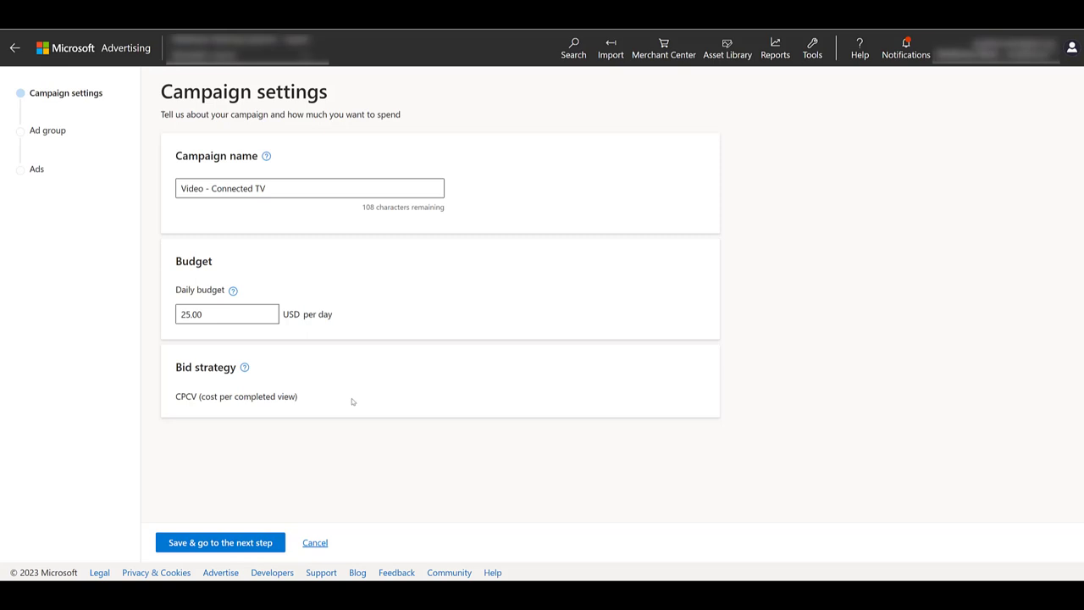
{"action": "left_click", "coordinate": [258, 543]}
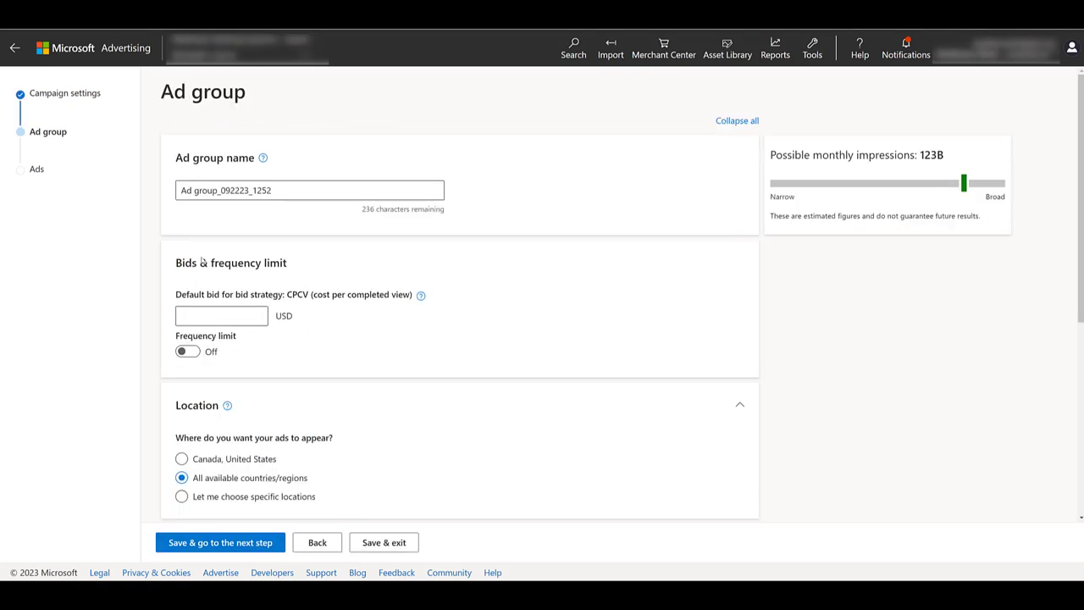
{"action": "triple_click", "coordinate": [244, 190]}
{"action": "type", "text": "Video - Connected TV - Remarketing"}
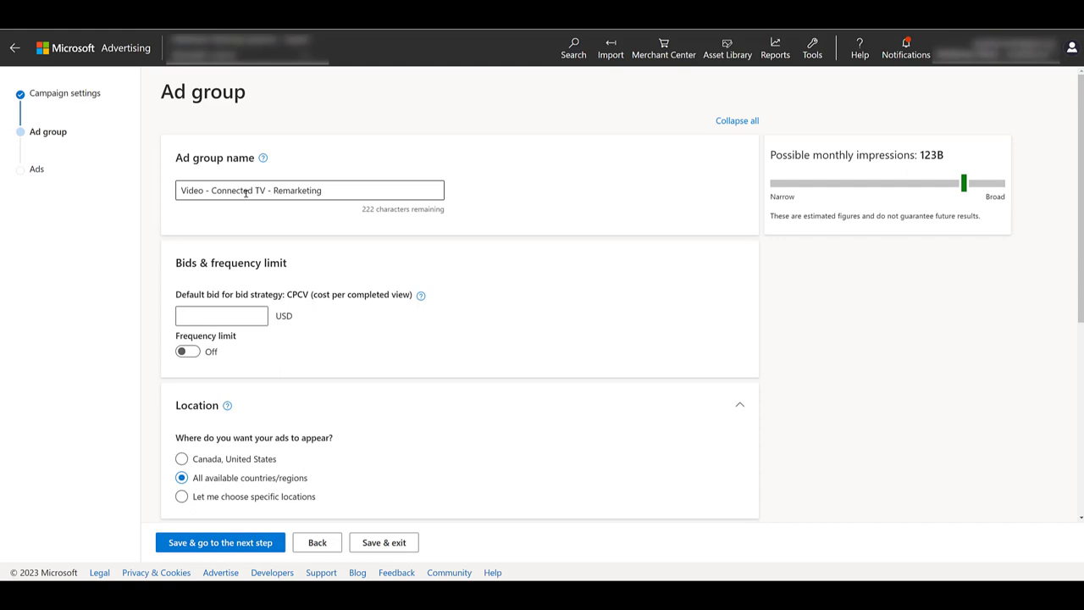
Set the ad group's default CPCV bid to .1 USD.
{"action": "left_click", "coordinate": [233, 320]}
{"action": "type", "text": "$"}
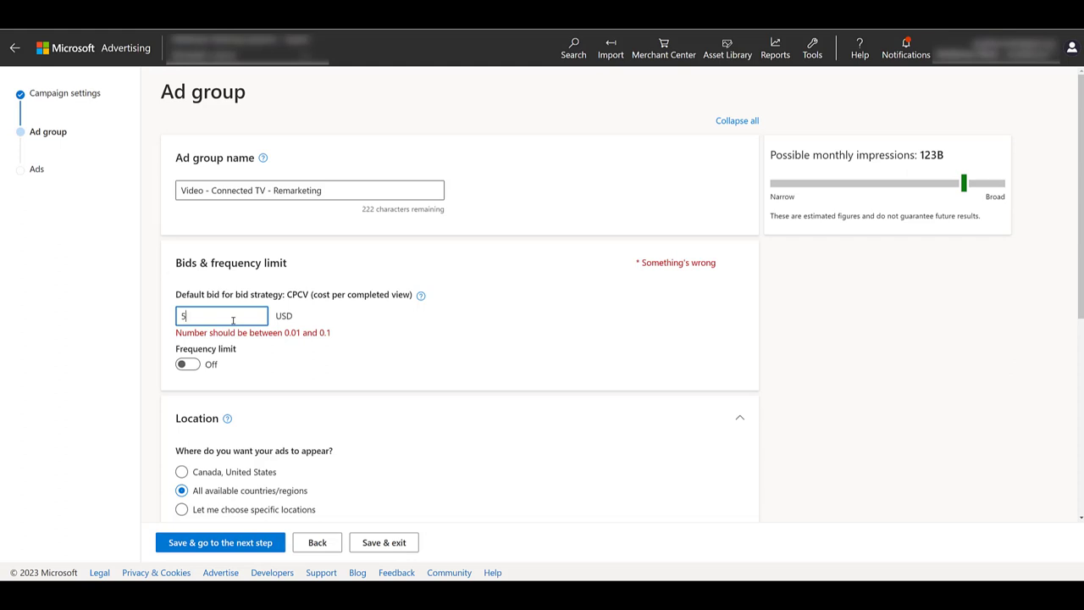
{"action": "key", "text": "BackSpace"}
{"action": "type", "text": ".1"}
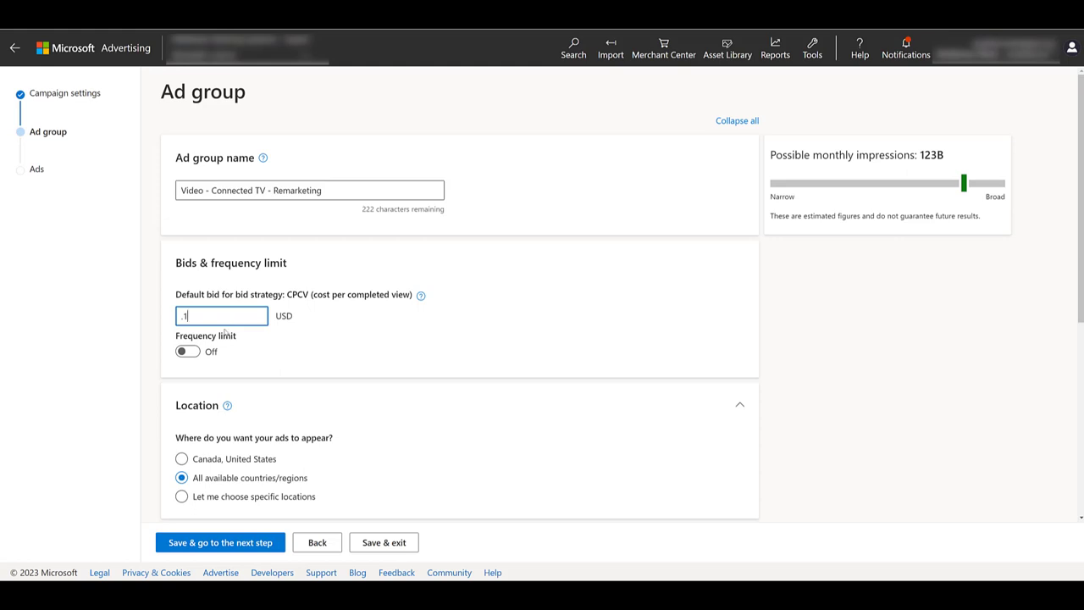
Turn on the frequency limit and cap ad views at 10 times per week.
{"action": "left_click", "coordinate": [189, 353]}
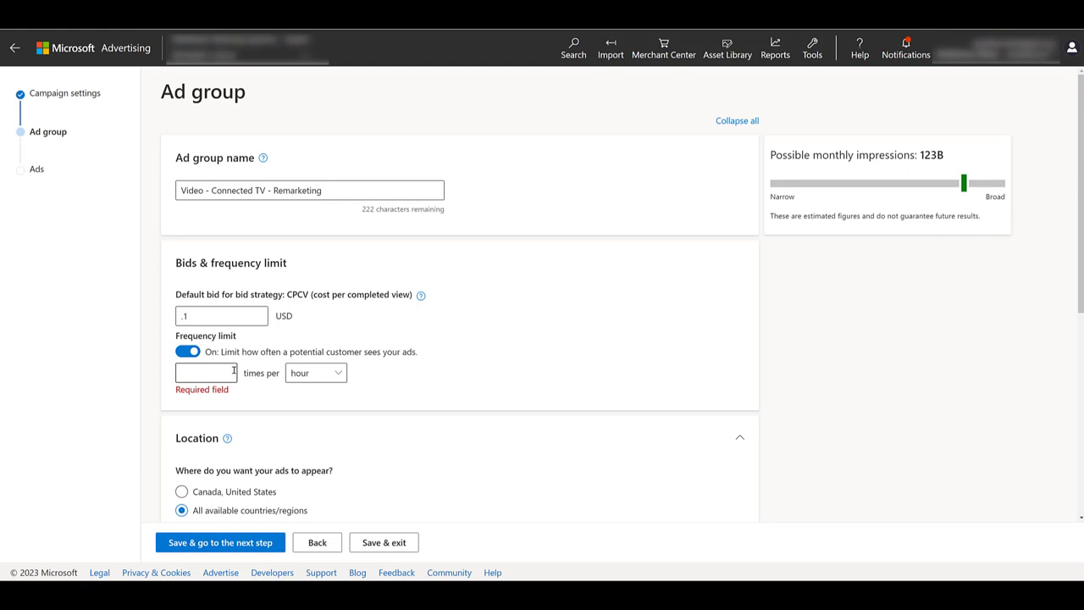
{"action": "left_click", "coordinate": [340, 376]}
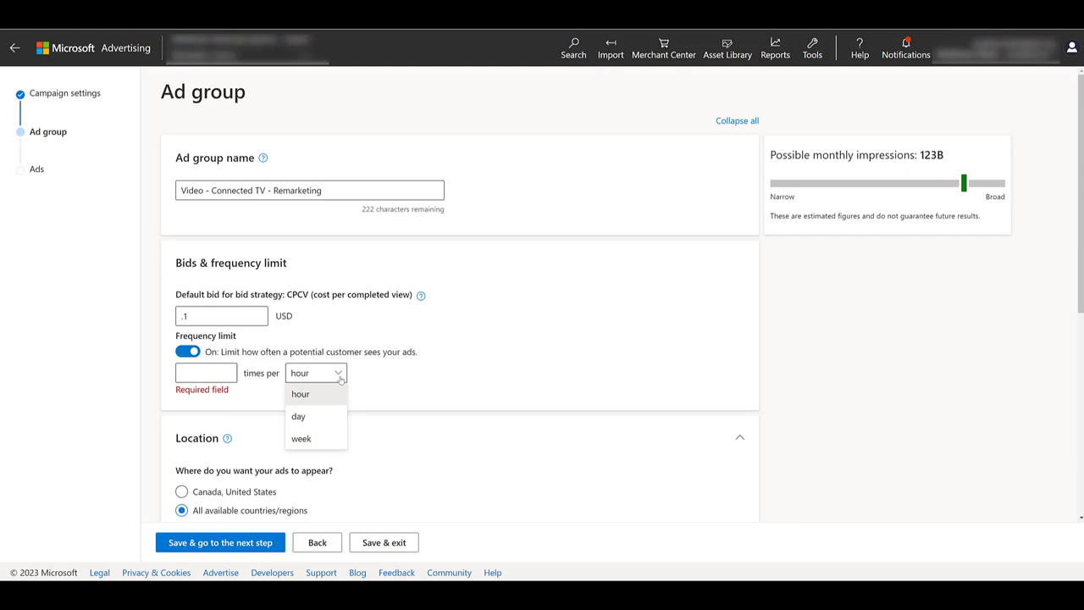
{"action": "left_click", "coordinate": [327, 440]}
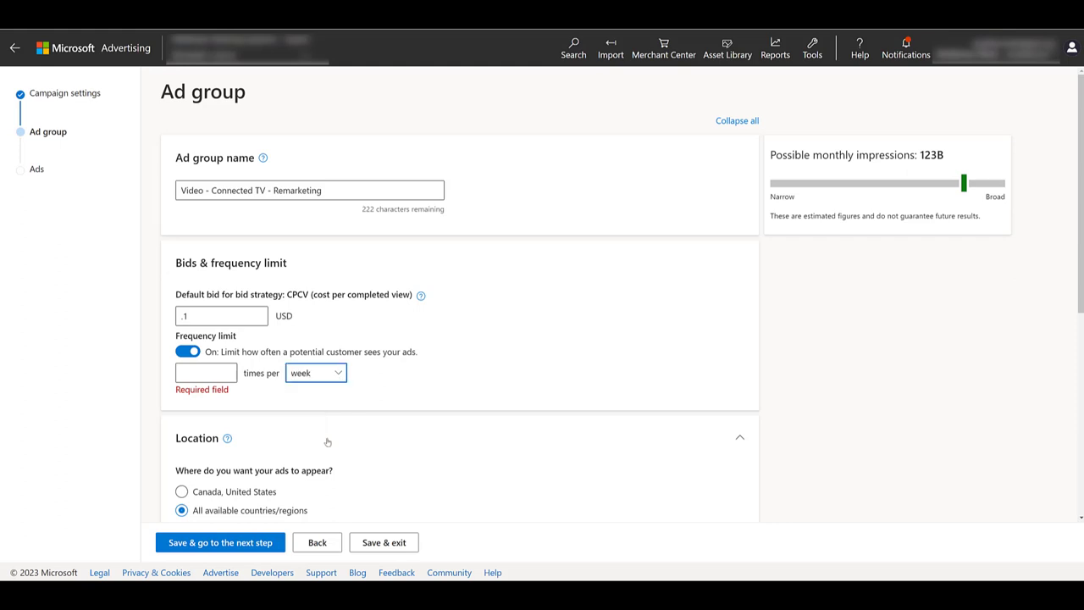
{"action": "left_click", "coordinate": [201, 373]}
{"action": "type", "text": "10"}
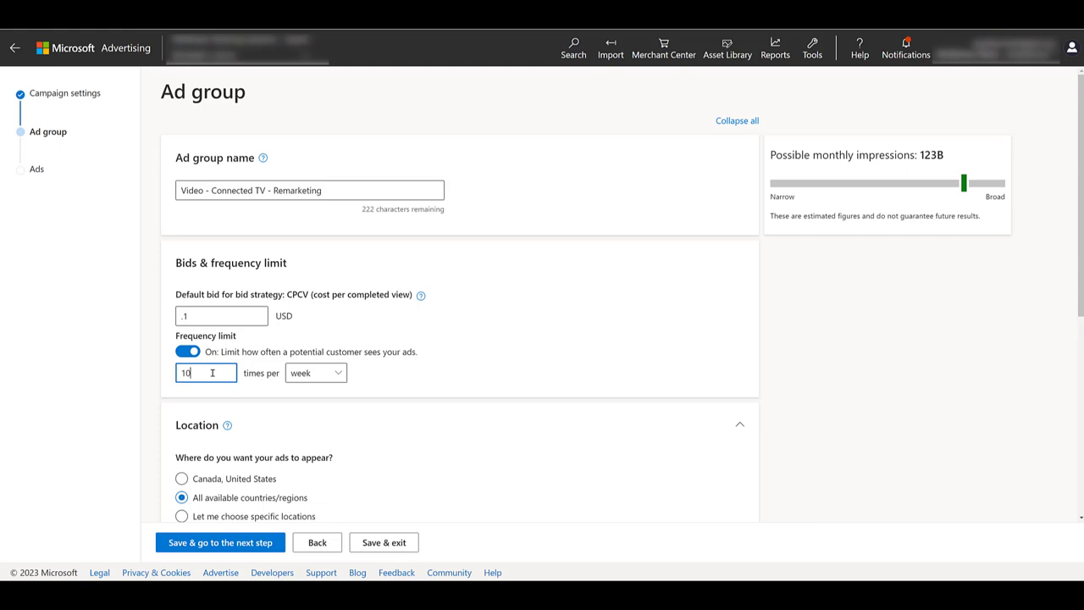
Set the ad group's location targeting to Canada, United States after checking the option for choosing specific locations.
{"action": "scroll", "coordinate": [212, 373], "scroll_direction": "down", "scroll_amount": 1}
{"action": "scroll", "coordinate": [212, 372], "scroll_direction": "down", "scroll_amount": 2}
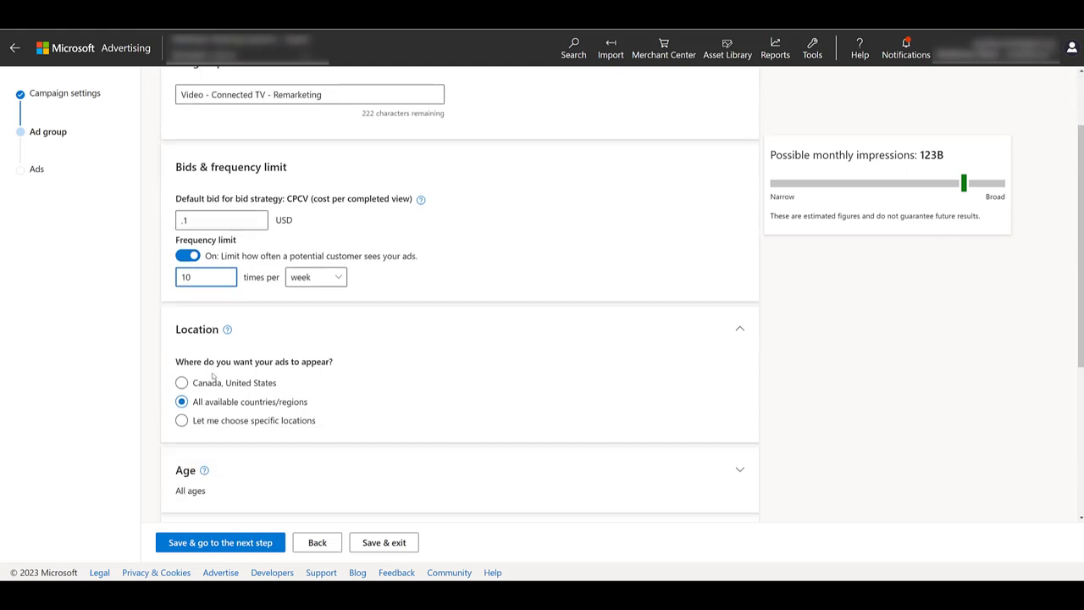
{"action": "scroll", "coordinate": [212, 373], "scroll_direction": "down", "scroll_amount": 1}
{"action": "scroll", "coordinate": [212, 375], "scroll_direction": "down", "scroll_amount": 1}
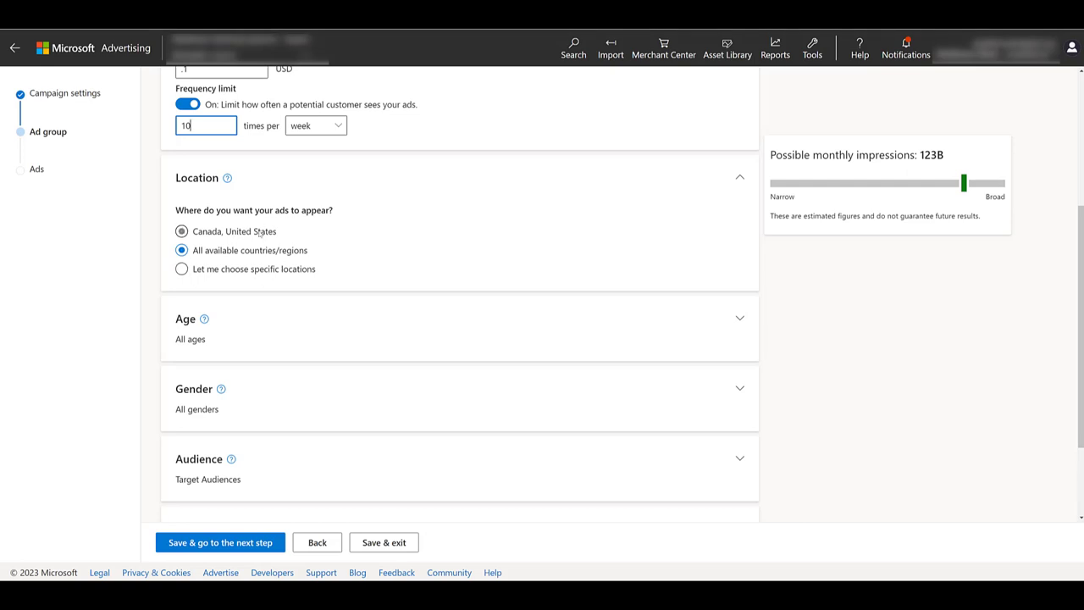
{"action": "left_click", "coordinate": [258, 235]}
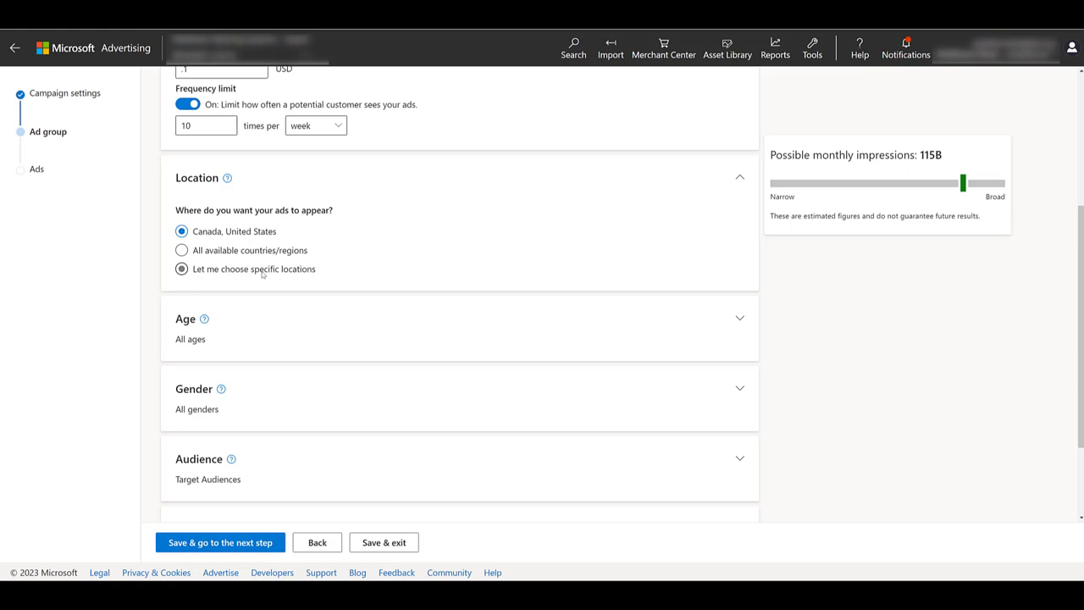
{"action": "left_click", "coordinate": [262, 271]}
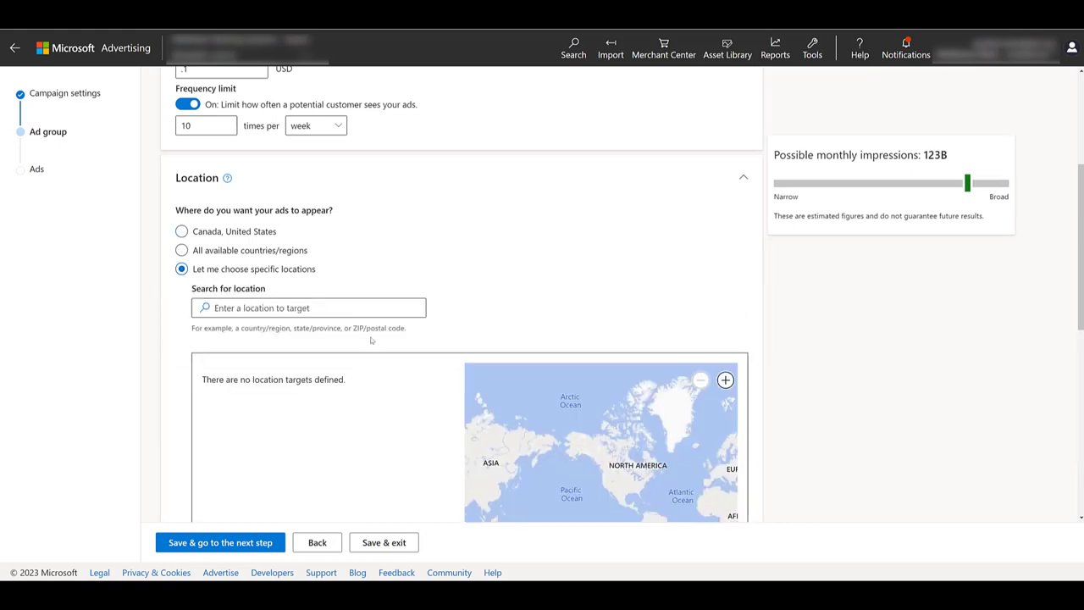
{"action": "left_click", "coordinate": [246, 234]}
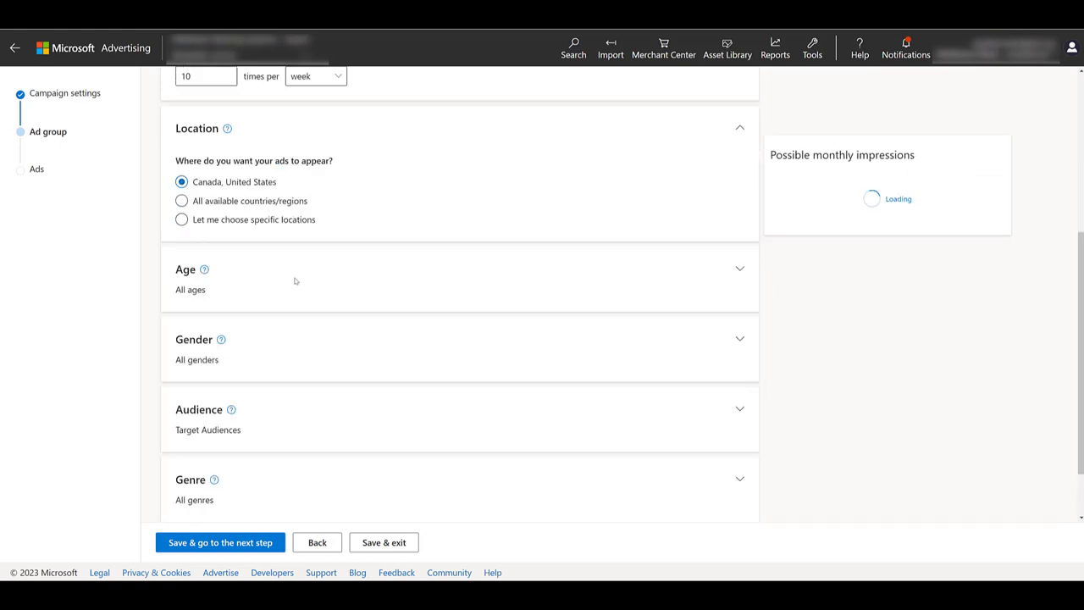
Review the available age range and gender targeting options.
{"action": "left_click", "coordinate": [295, 280]}
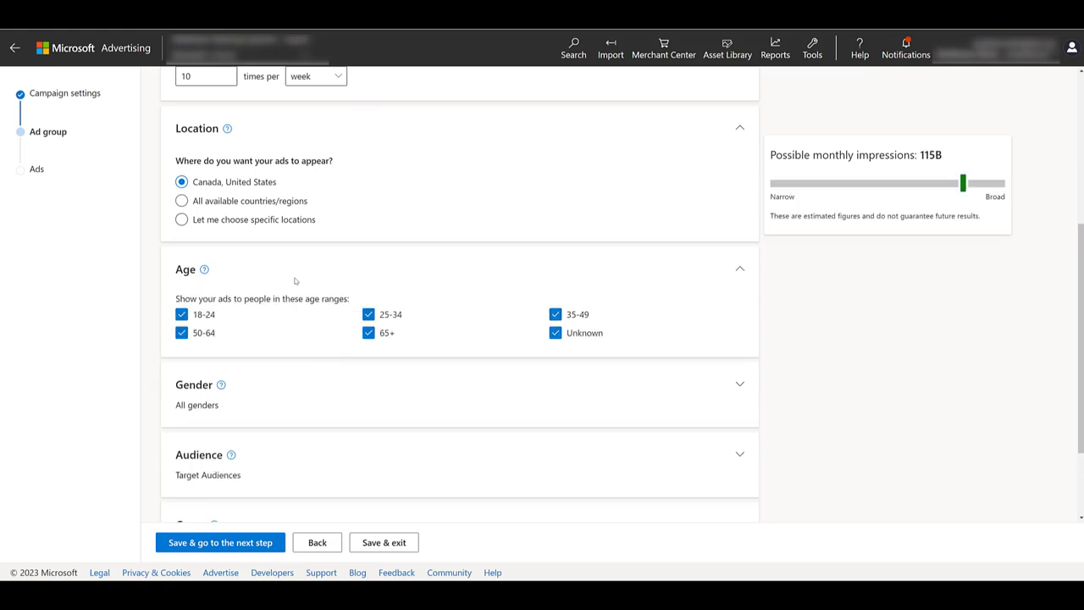
{"action": "left_click", "coordinate": [295, 280]}
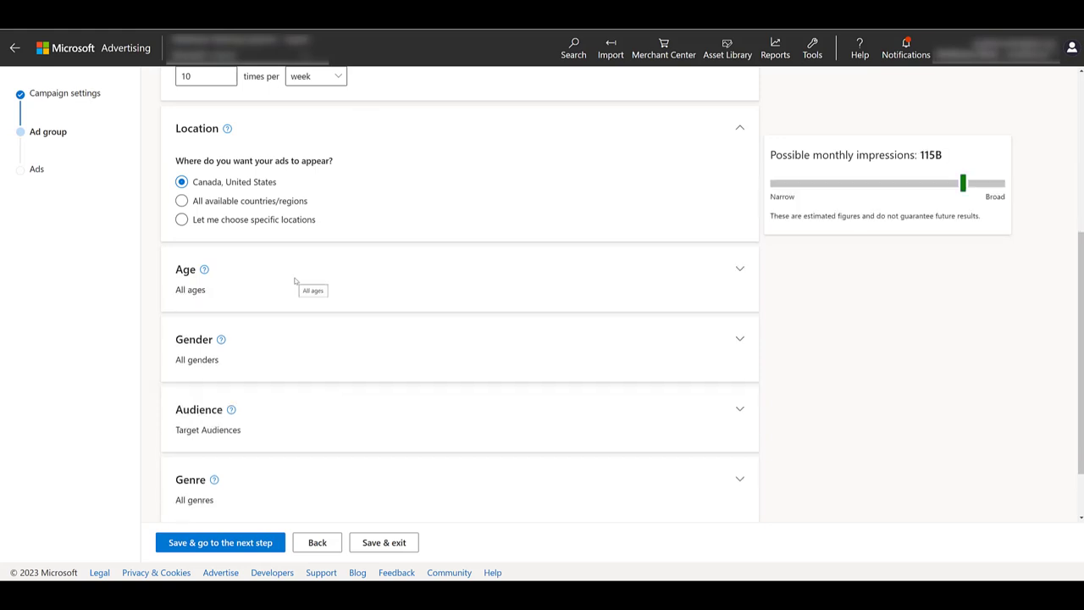
{"action": "left_click", "coordinate": [272, 358]}
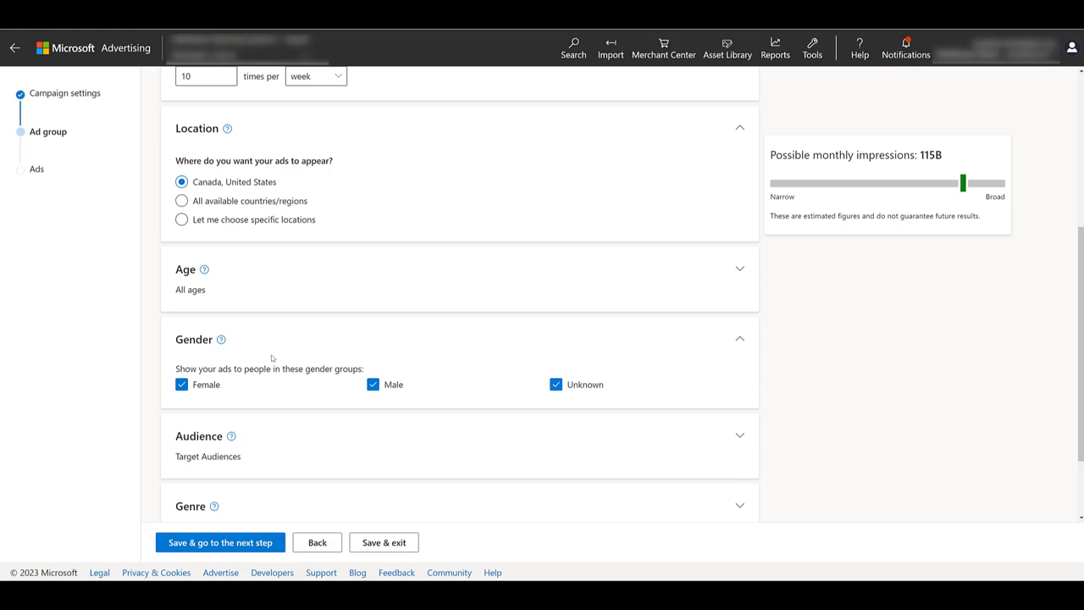
{"action": "left_click", "coordinate": [272, 359]}
Target the "All Visitors - 60 Days" remarketing list as the ad group's audience.
{"action": "scroll", "coordinate": [272, 358], "scroll_direction": "down", "scroll_amount": 1}
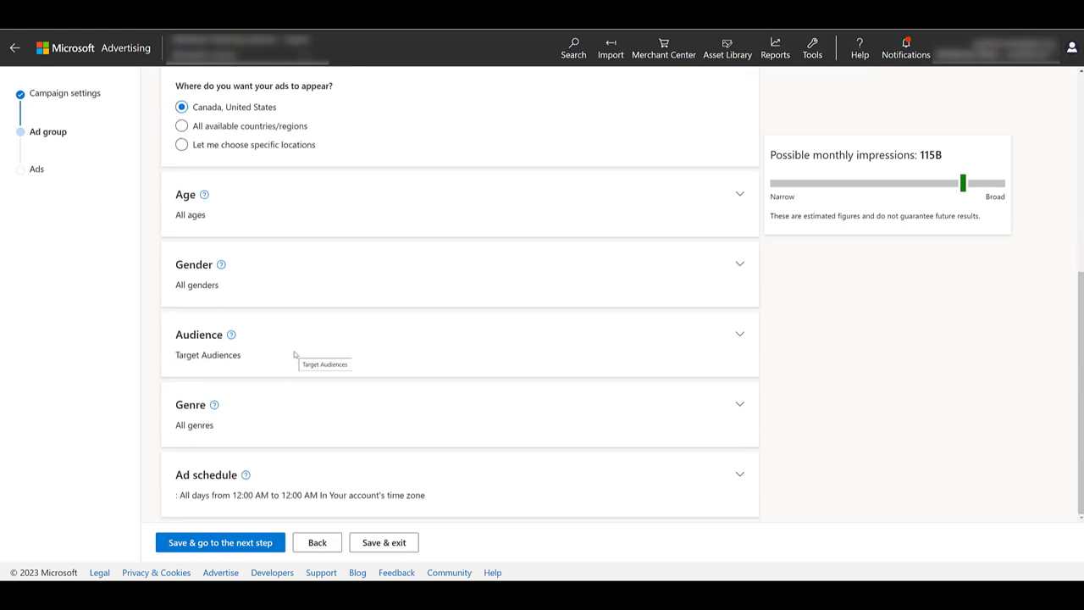
{"action": "left_click", "coordinate": [295, 354]}
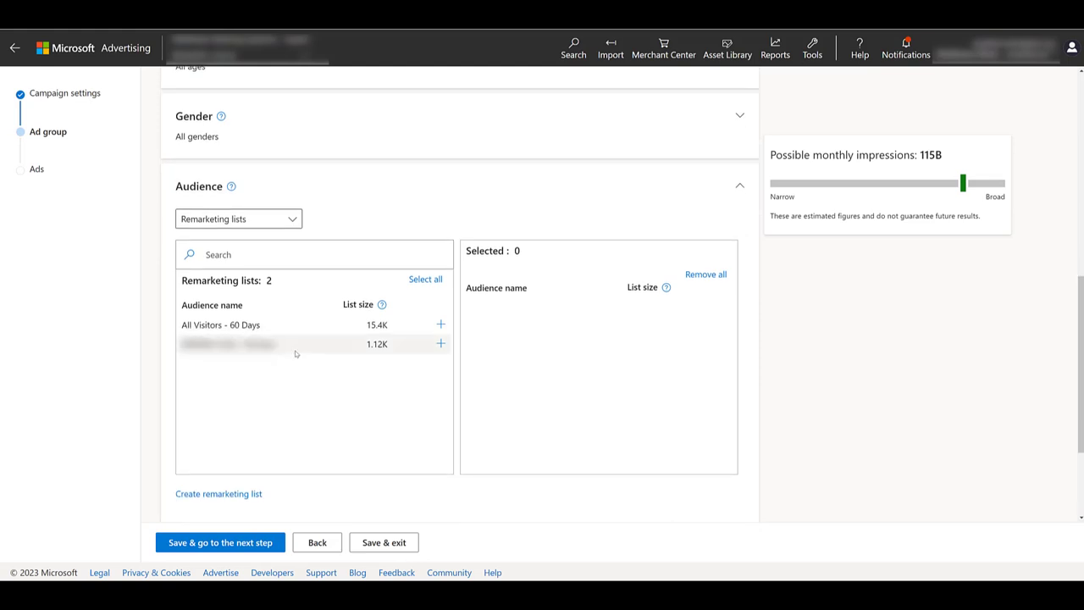
{"action": "left_click", "coordinate": [441, 325]}
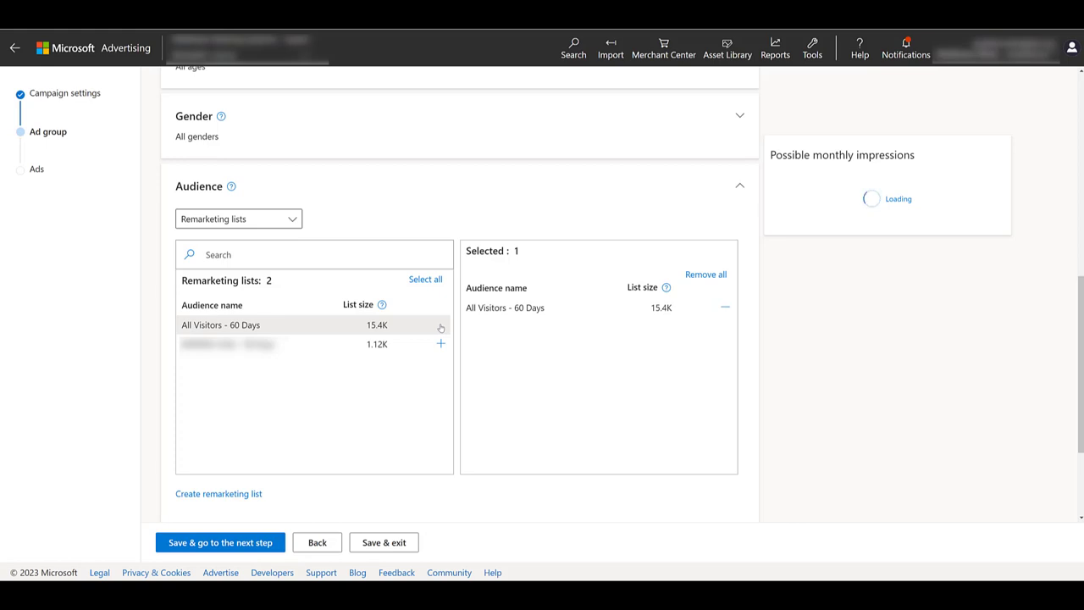
Switch the audience type to In-market audiences and browse the available categories.
{"action": "left_click", "coordinate": [293, 220]}
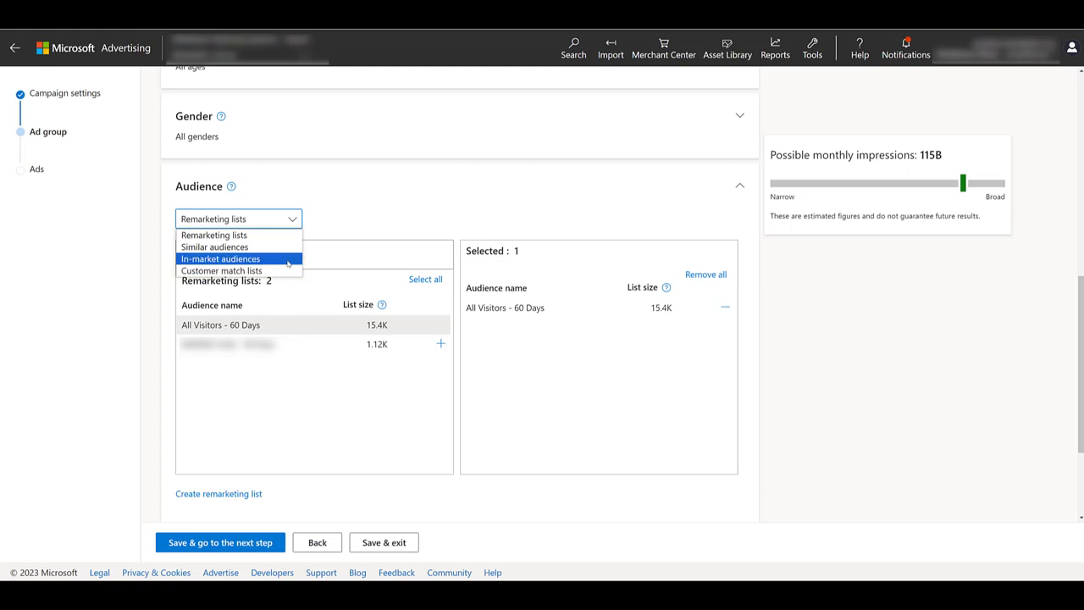
{"action": "left_click", "coordinate": [288, 260]}
{"action": "double_click", "coordinate": [288, 281]}
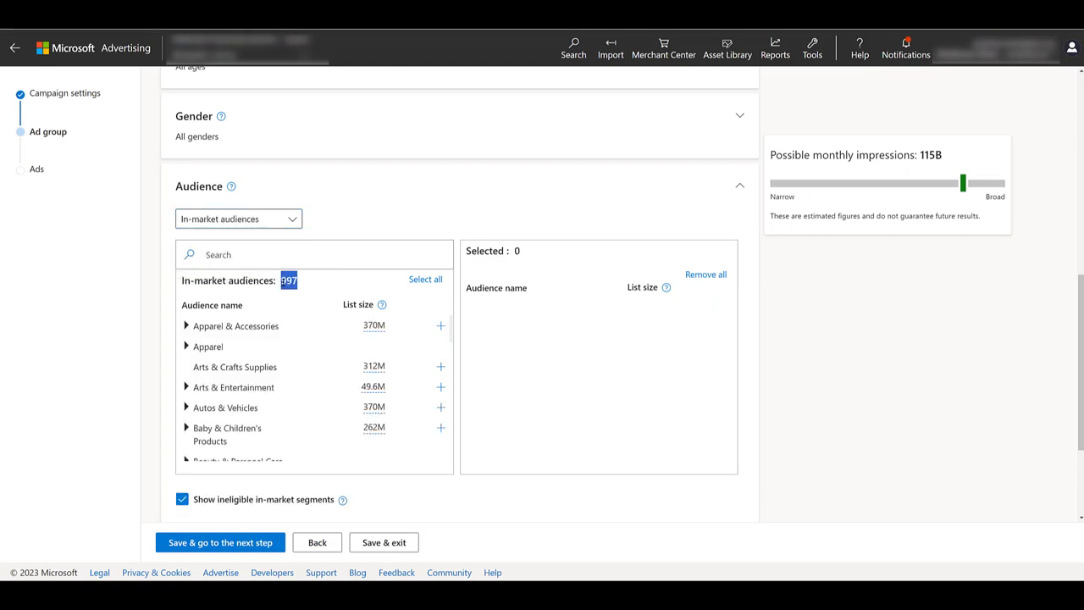
{"action": "scroll", "coordinate": [321, 310], "scroll_direction": "down", "scroll_amount": 1}
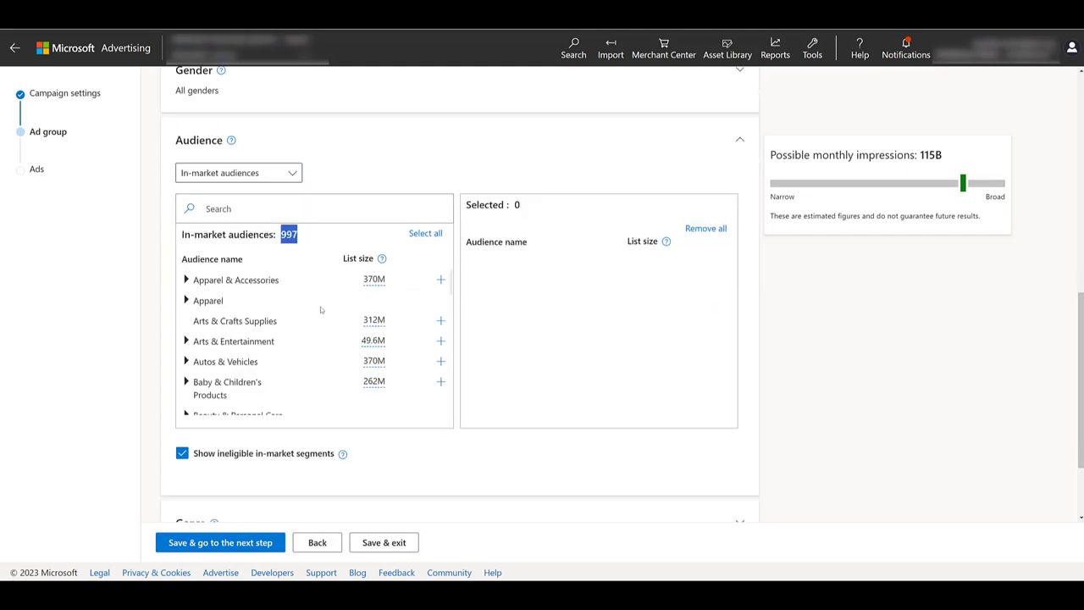
{"action": "scroll", "coordinate": [435, 292], "scroll_direction": "down", "scroll_amount": 2}
{"action": "scroll", "coordinate": [339, 318], "scroll_direction": "down", "scroll_amount": 10}
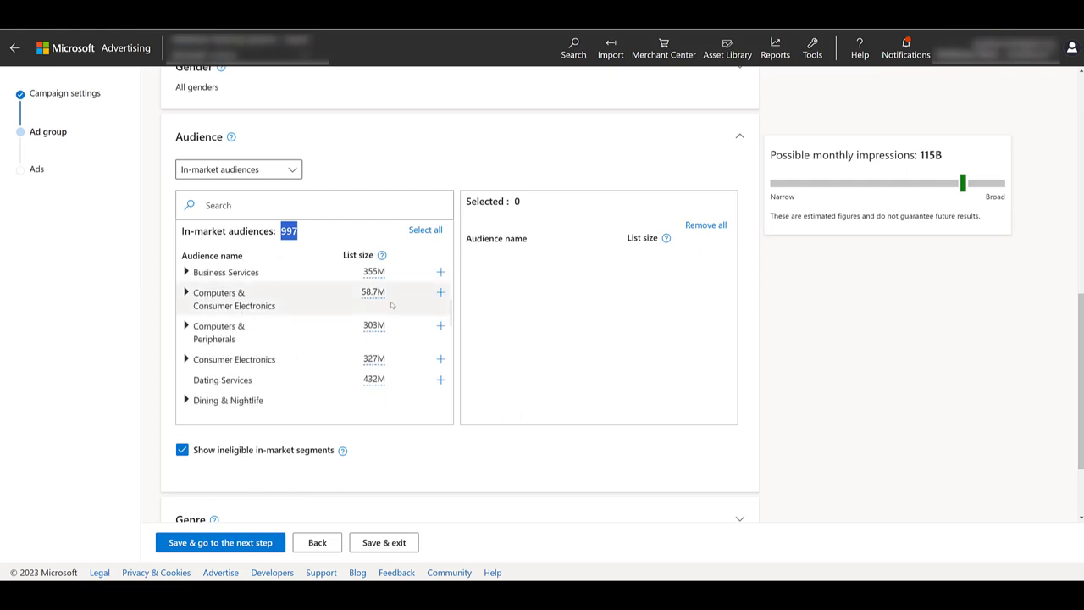
{"action": "scroll", "coordinate": [339, 319], "scroll_direction": "down", "scroll_amount": 2}
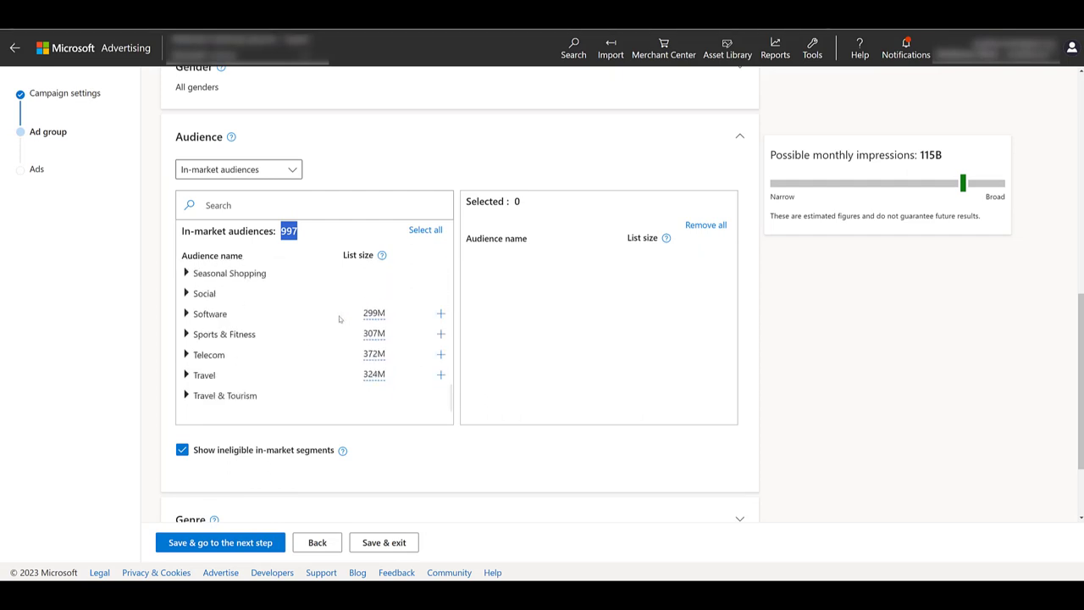
Search the in-market audiences for "manufa", read the Audience help text, and collapse the Audience section.
{"action": "left_click", "coordinate": [289, 211]}
{"action": "type", "text": "manufa"}
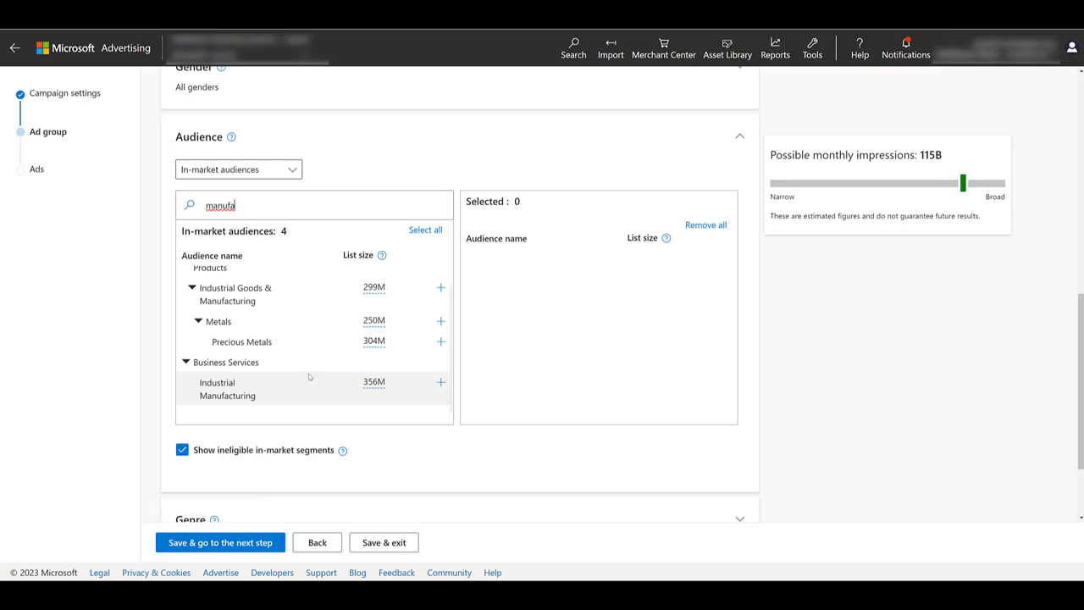
{"action": "scroll", "coordinate": [309, 377], "scroll_direction": "up", "scroll_amount": 3}
{"action": "scroll", "coordinate": [309, 377], "scroll_direction": "down", "scroll_amount": 1}
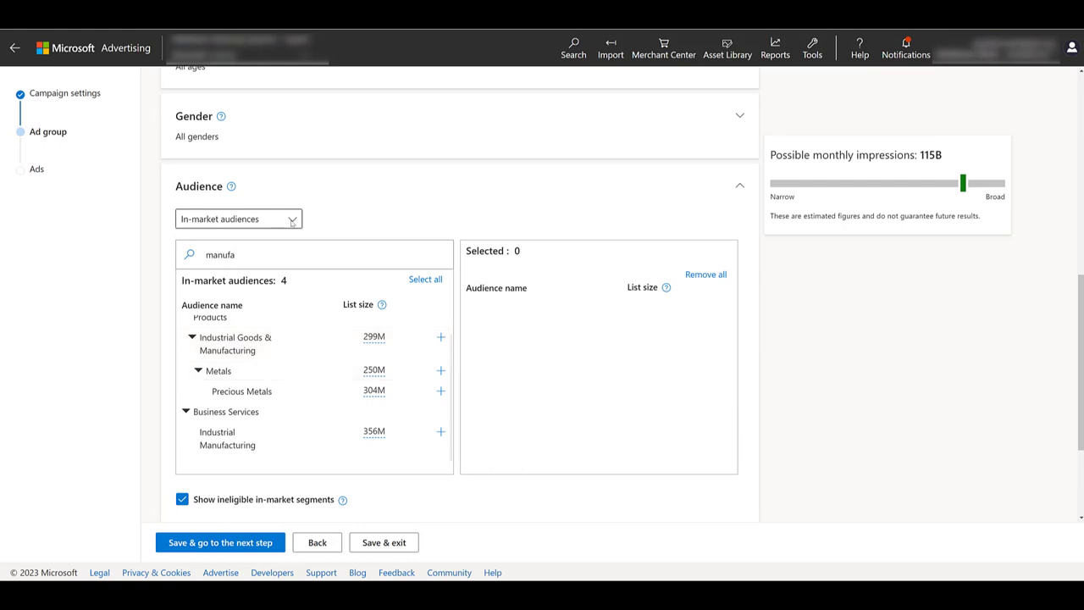
{"action": "left_click", "coordinate": [232, 188]}
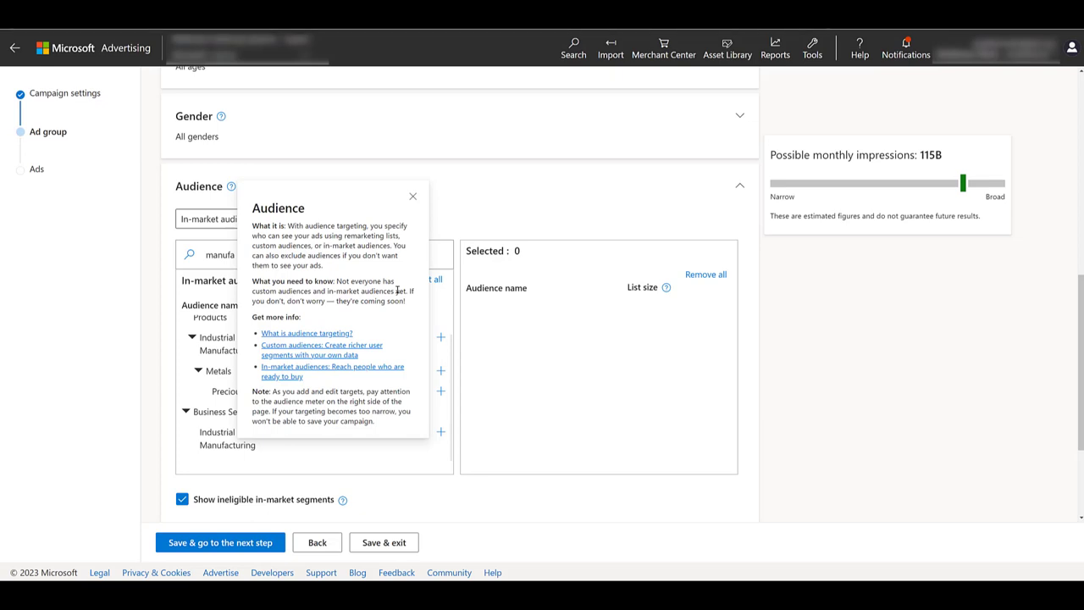
{"action": "left_click", "coordinate": [452, 189]}
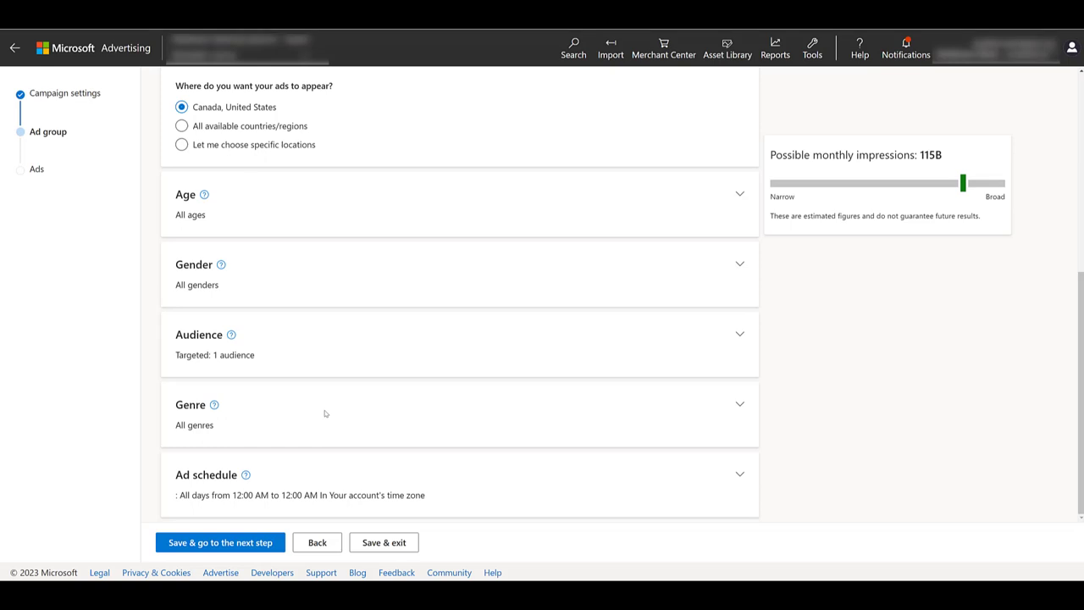
Examine the specific genres available for targeting, and return the ad group's genre targeting to All genres.
{"action": "left_click", "coordinate": [620, 405]}
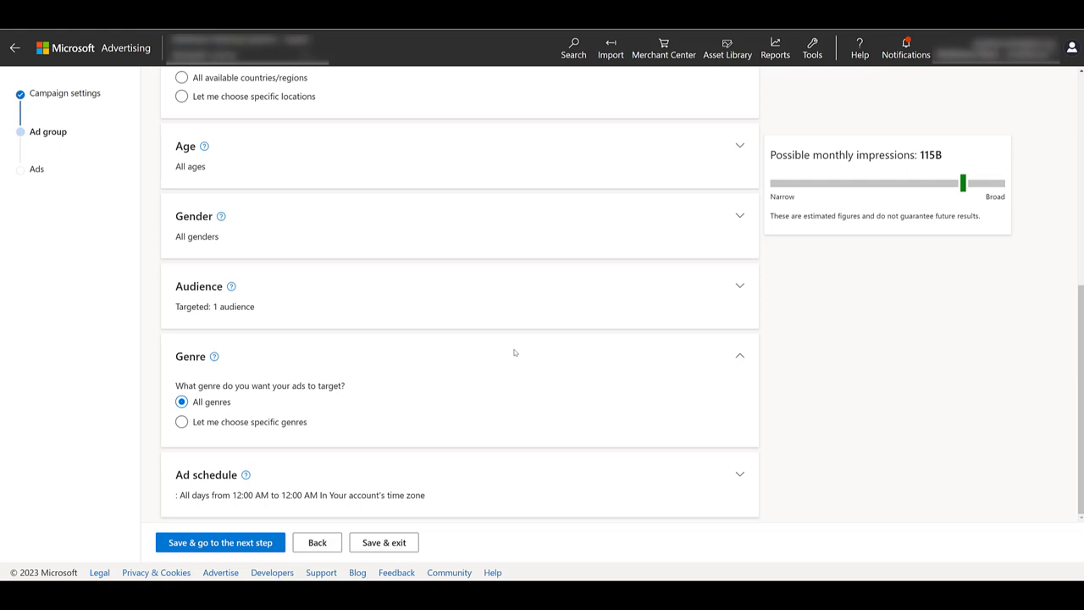
{"action": "left_click", "coordinate": [294, 422]}
{"action": "scroll", "coordinate": [542, 365], "scroll_direction": "down", "scroll_amount": 3}
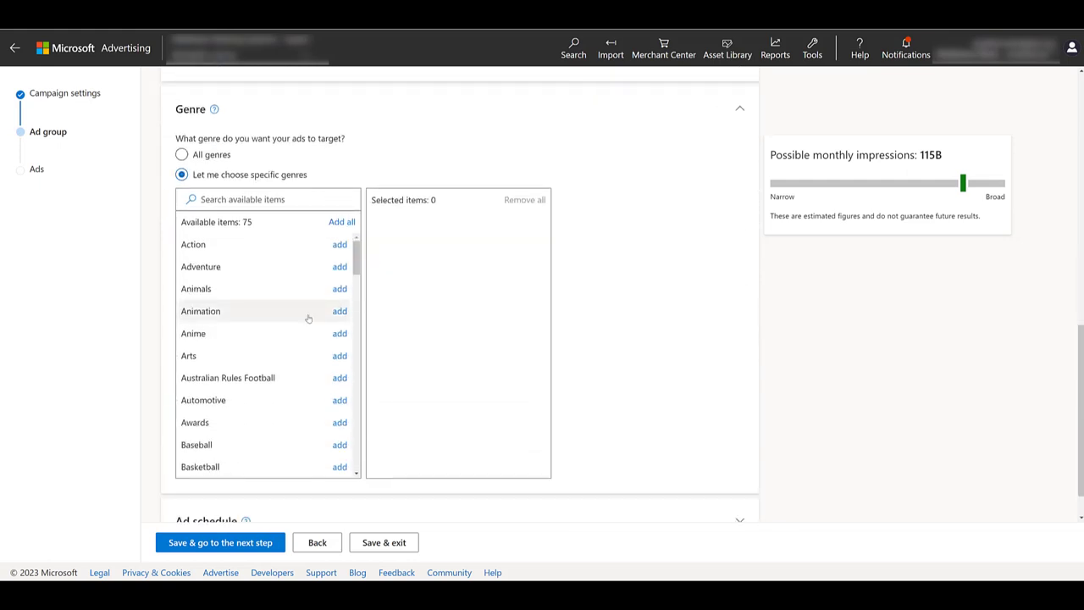
{"action": "scroll", "coordinate": [308, 319], "scroll_direction": "down", "scroll_amount": 4}
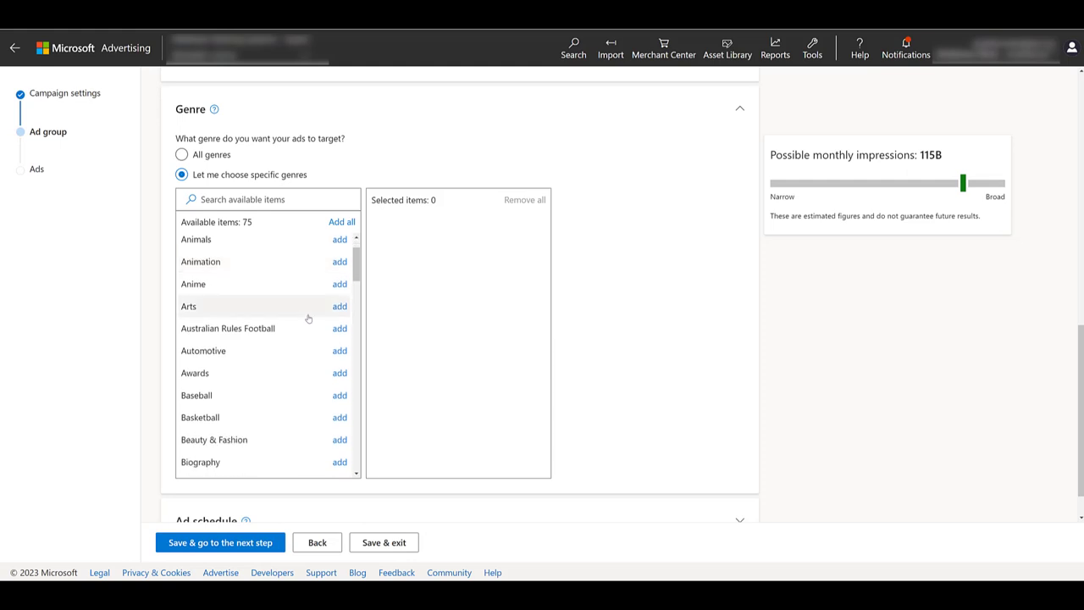
{"action": "scroll", "coordinate": [308, 318], "scroll_direction": "down", "scroll_amount": 5}
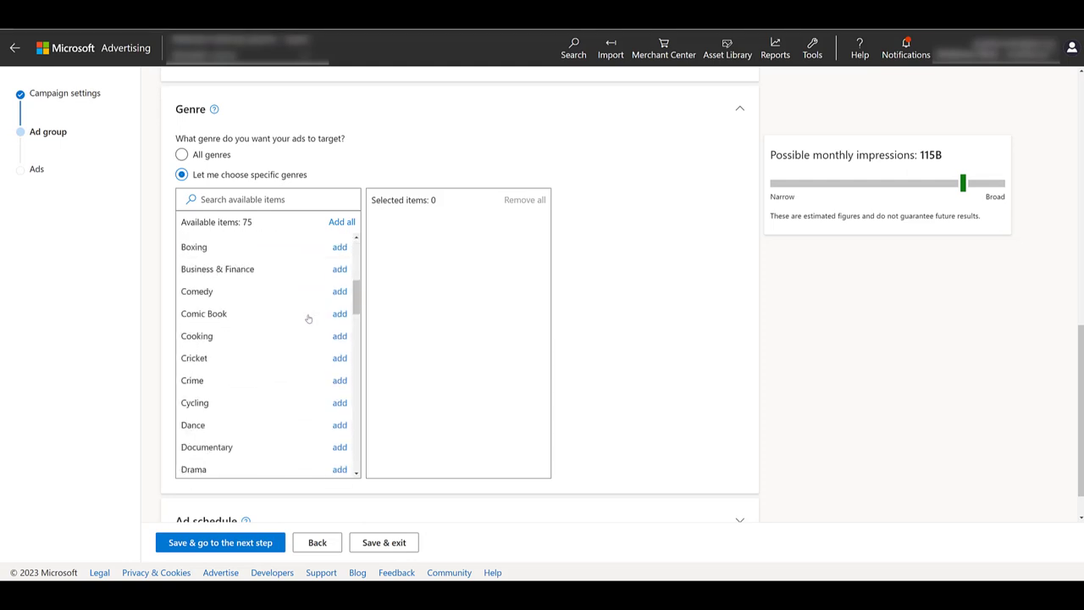
{"action": "scroll", "coordinate": [309, 318], "scroll_direction": "down", "scroll_amount": 5}
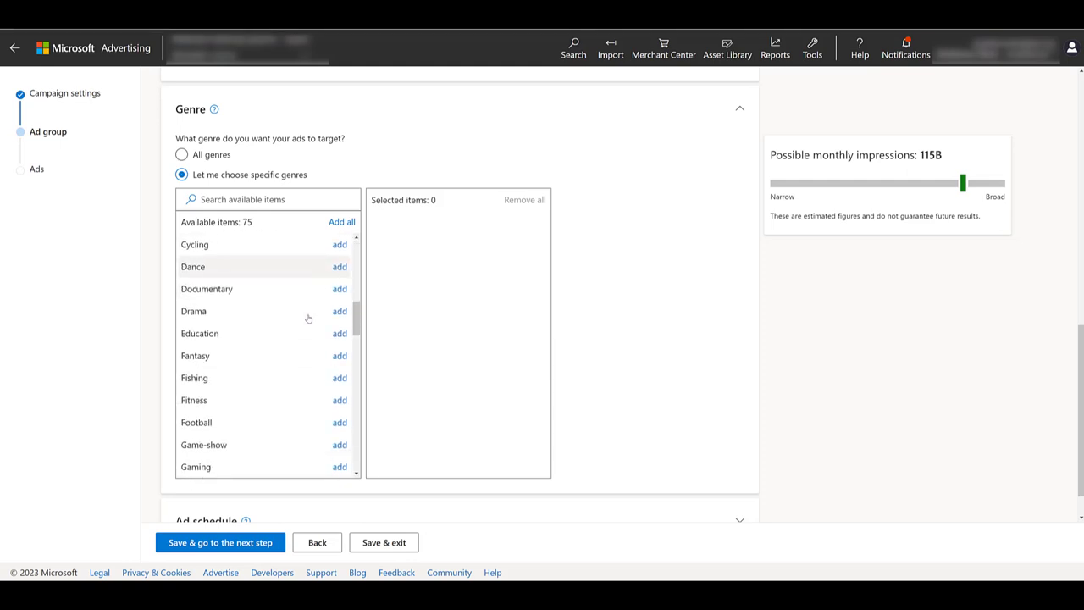
{"action": "scroll", "coordinate": [308, 318], "scroll_direction": "down", "scroll_amount": 5}
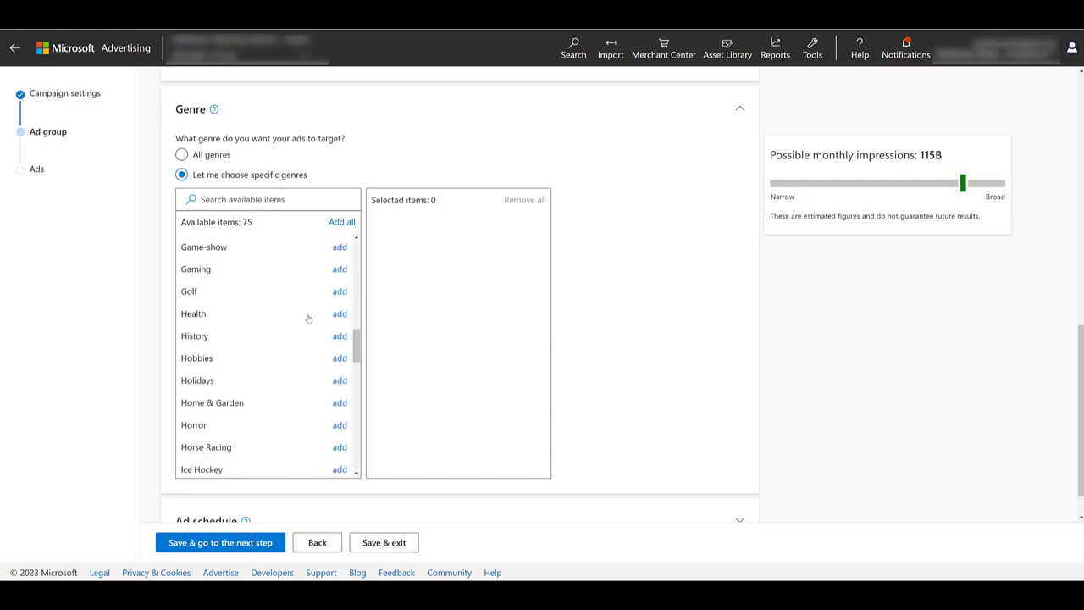
{"action": "scroll", "coordinate": [308, 318], "scroll_direction": "down", "scroll_amount": 5}
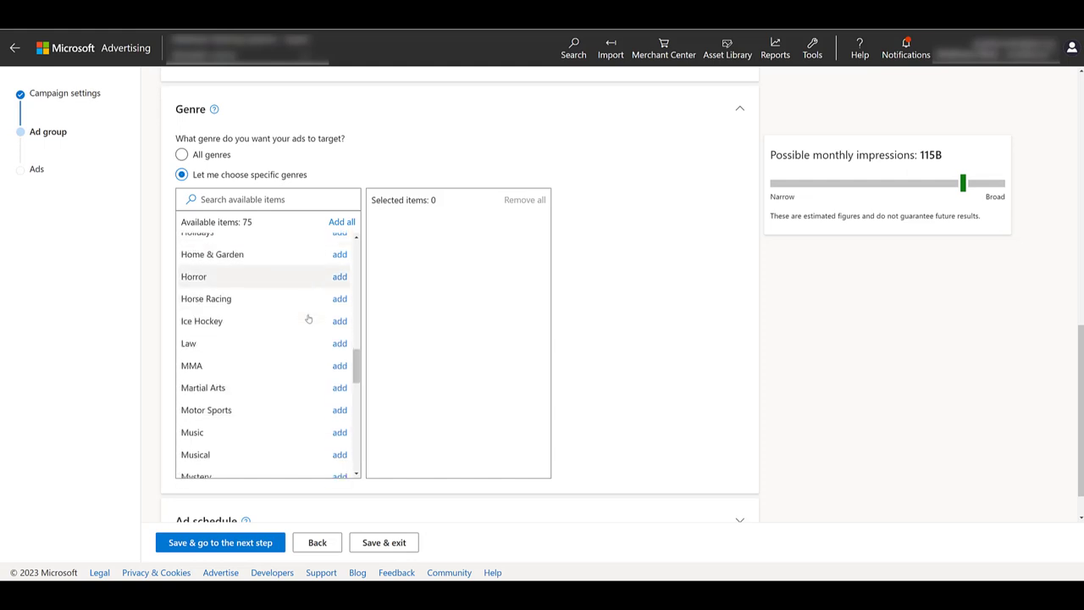
{"action": "scroll", "coordinate": [308, 319], "scroll_direction": "down", "scroll_amount": 5}
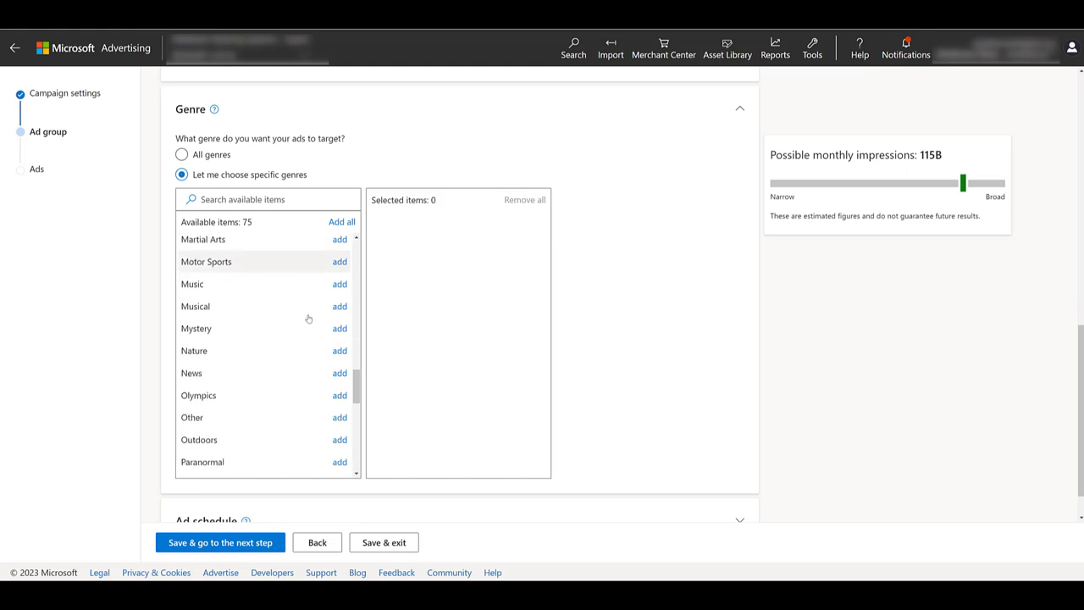
{"action": "scroll", "coordinate": [308, 319], "scroll_direction": "down", "scroll_amount": 5}
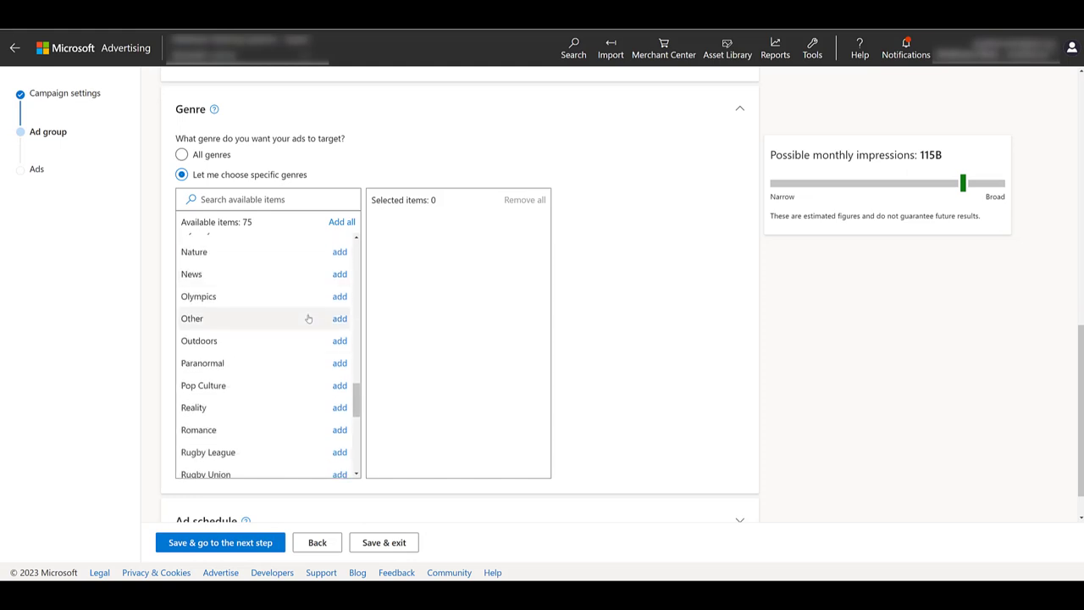
{"action": "scroll", "coordinate": [308, 318], "scroll_direction": "down", "scroll_amount": 2}
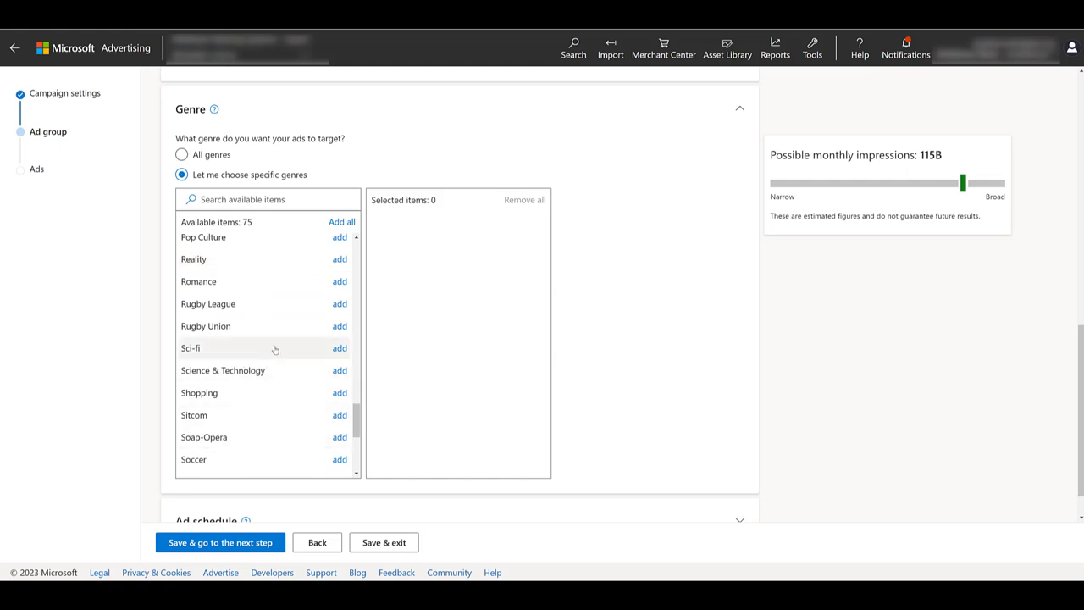
{"action": "scroll", "coordinate": [275, 349], "scroll_direction": "down", "scroll_amount": 3}
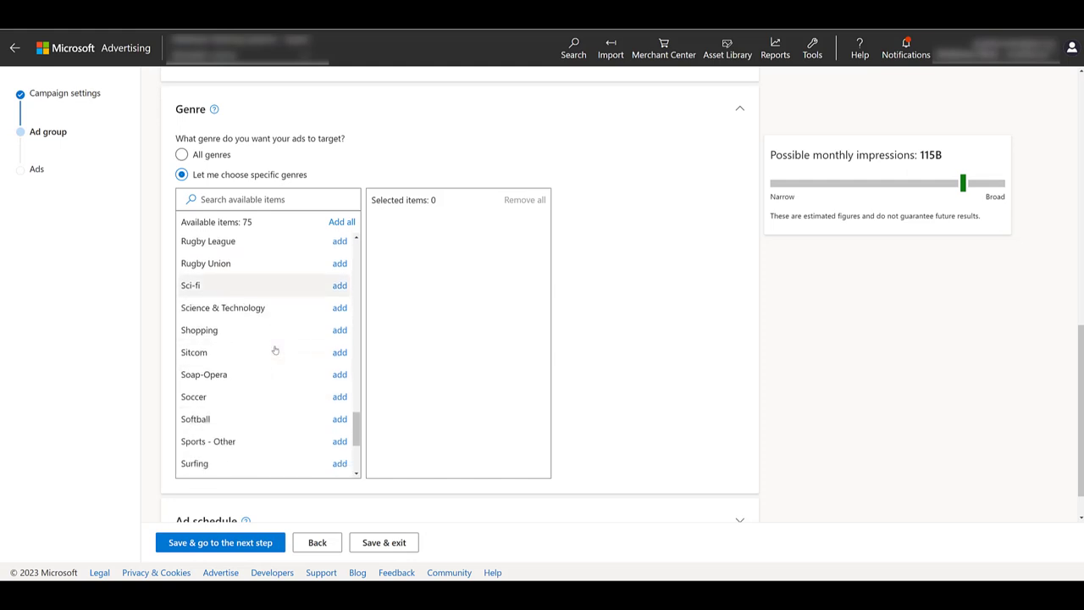
{"action": "scroll", "coordinate": [275, 349], "scroll_direction": "down", "scroll_amount": 3}
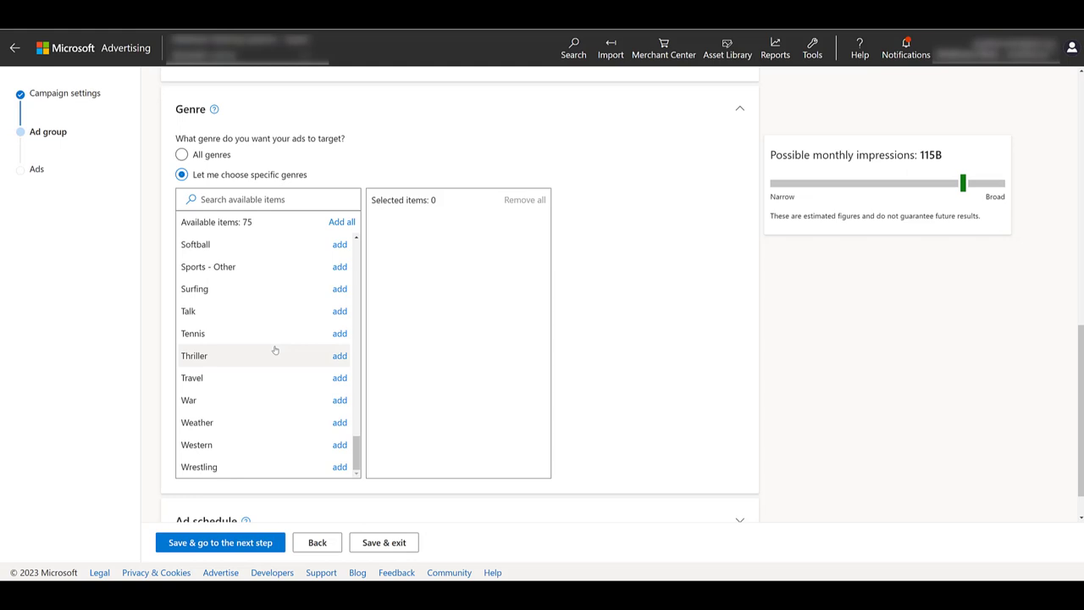
{"action": "left_click", "coordinate": [181, 155]}
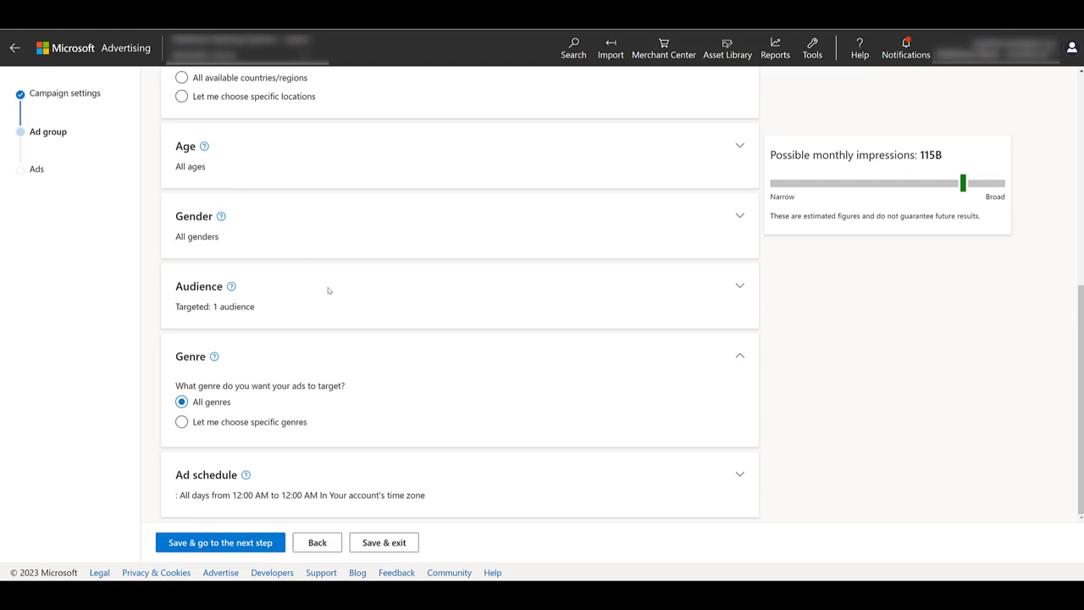
Review the ad schedule's date, time and time zone options, and save the ad group to continue to the ads.
{"action": "left_click", "coordinate": [533, 486]}
{"action": "scroll", "coordinate": [533, 481], "scroll_direction": "down", "scroll_amount": 3}
{"action": "scroll", "coordinate": [533, 458], "scroll_direction": "down", "scroll_amount": 1}
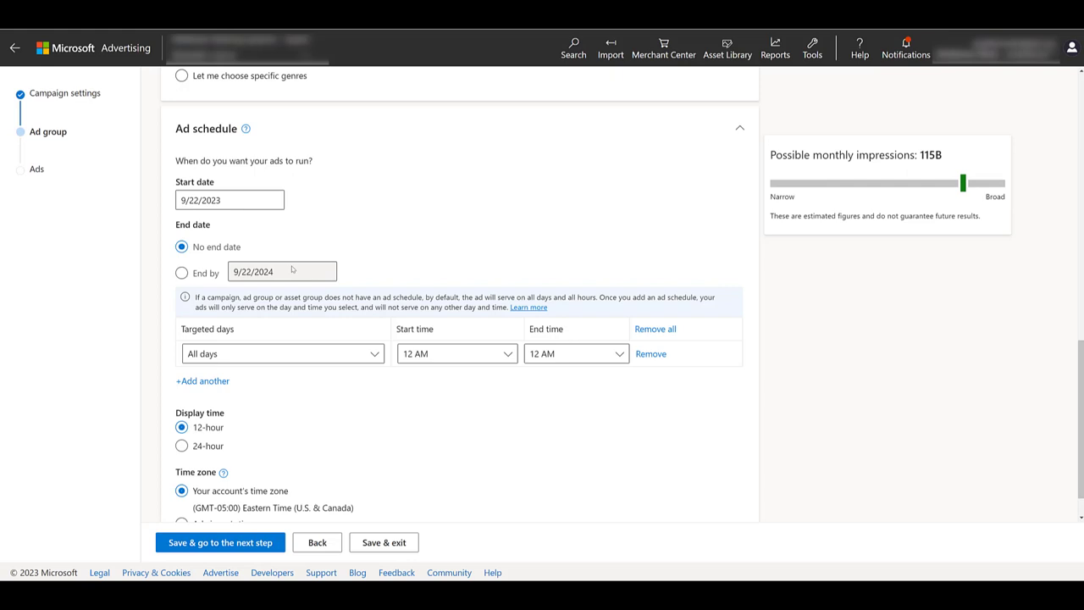
{"action": "scroll", "coordinate": [292, 269], "scroll_direction": "down", "scroll_amount": 1}
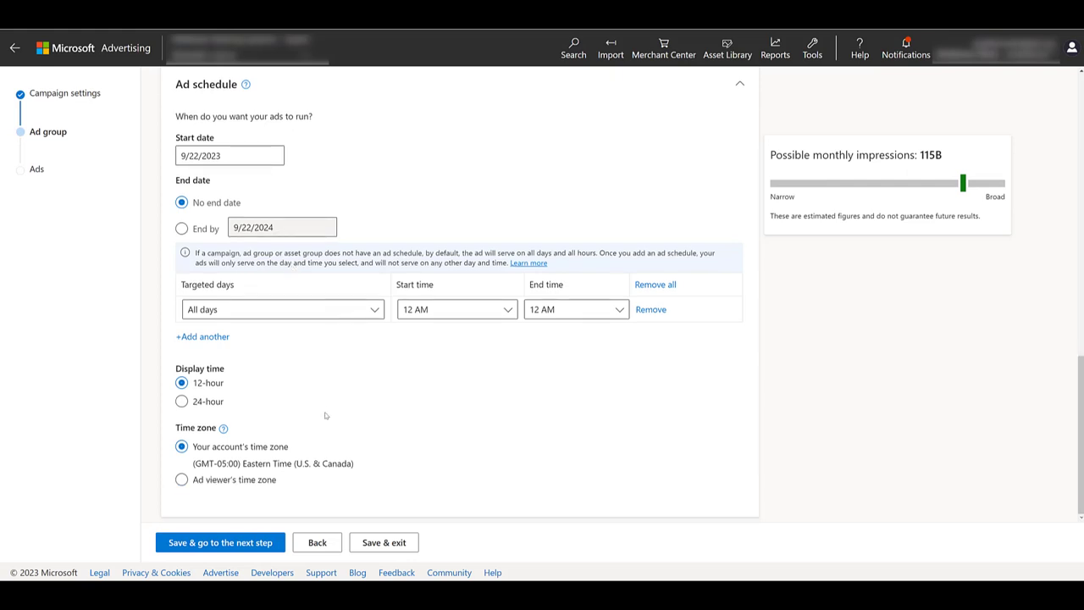
{"action": "left_click", "coordinate": [255, 543]}
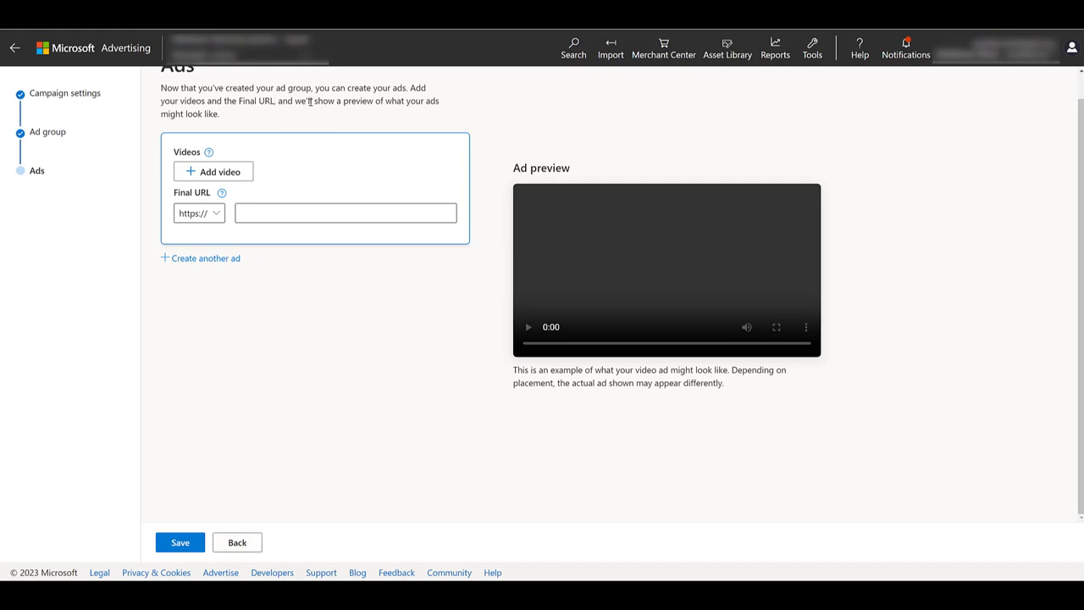
Check the video requirements help and save the ad with its video and final URL.
{"action": "left_click", "coordinate": [209, 153]}
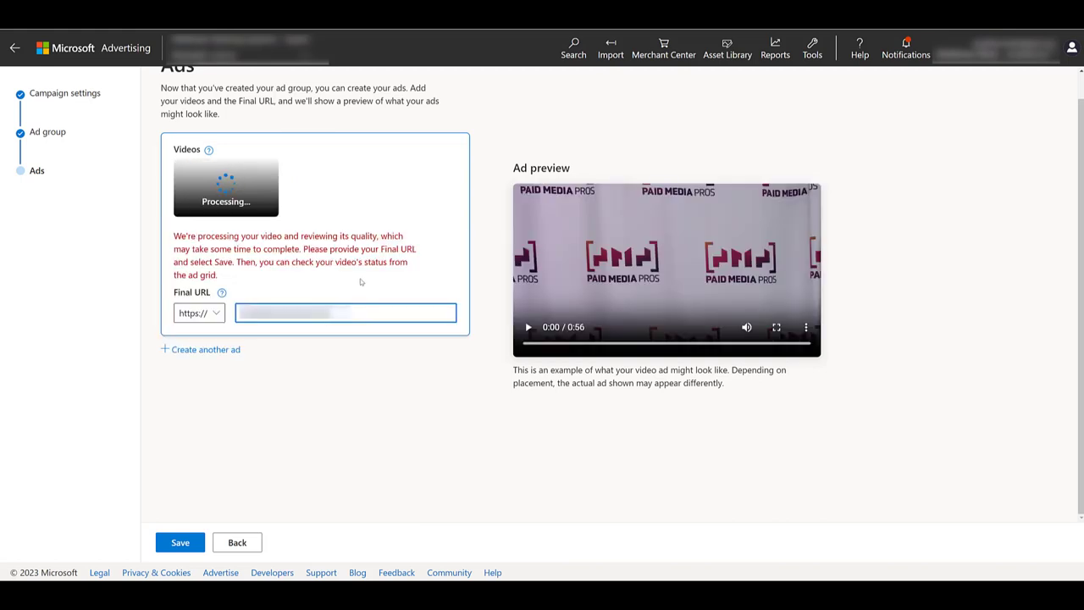
{"action": "mouse_move", "coordinate": [226, 190]}
{"action": "left_click", "coordinate": [345, 293]}
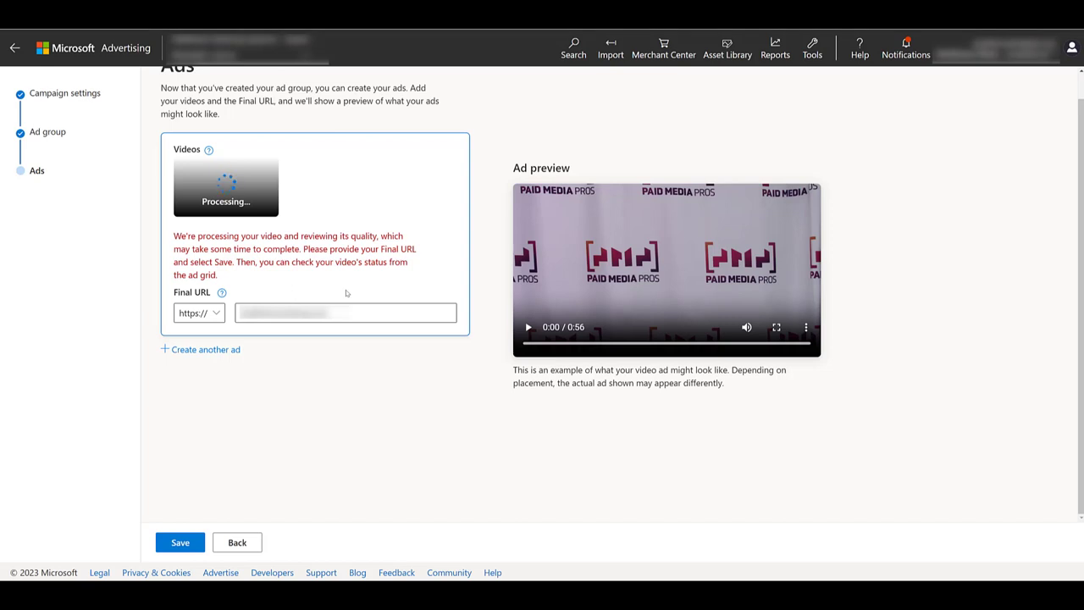
{"action": "left_click", "coordinate": [183, 543]}
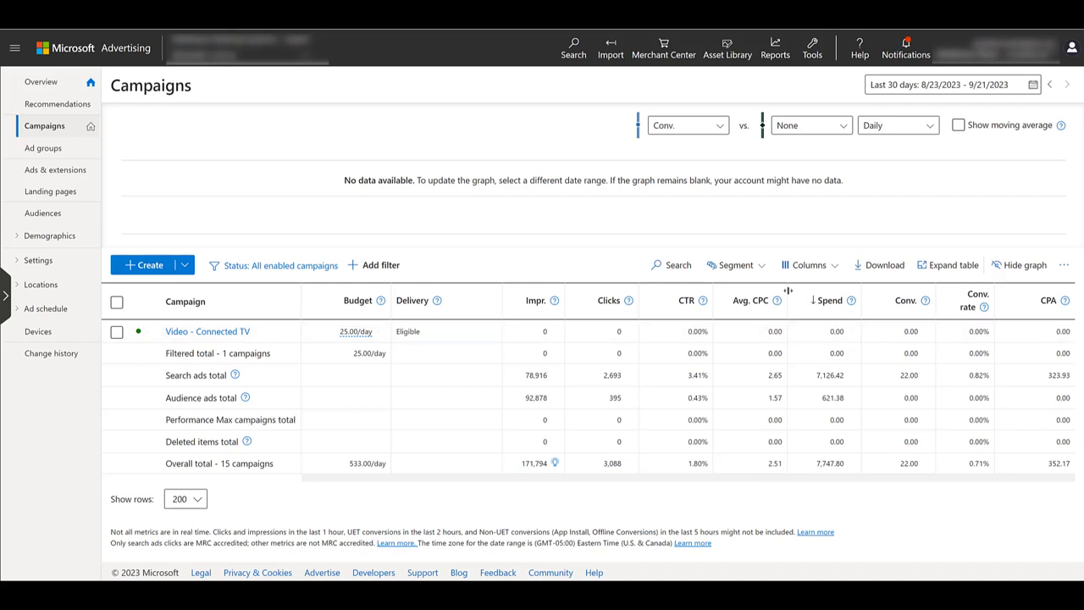
Open column customization for the campaigns table and examine the available Performance video metrics and the selected columns.
{"action": "left_click", "coordinate": [827, 273]}
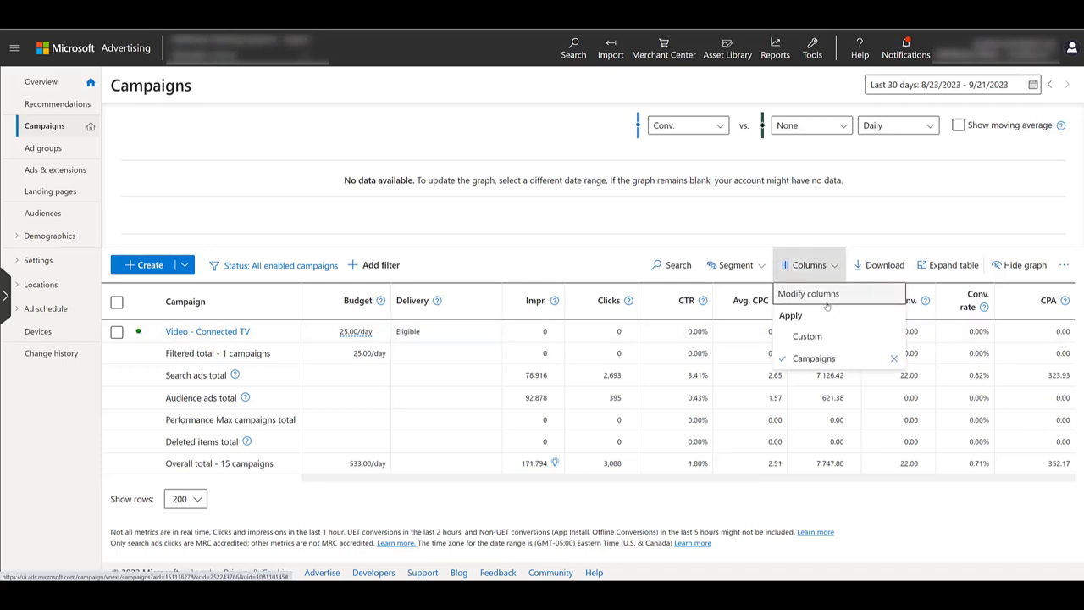
{"action": "left_click", "coordinate": [827, 296]}
{"action": "left_click", "coordinate": [238, 217]}
{"action": "scroll", "coordinate": [356, 238], "scroll_direction": "down", "scroll_amount": 2}
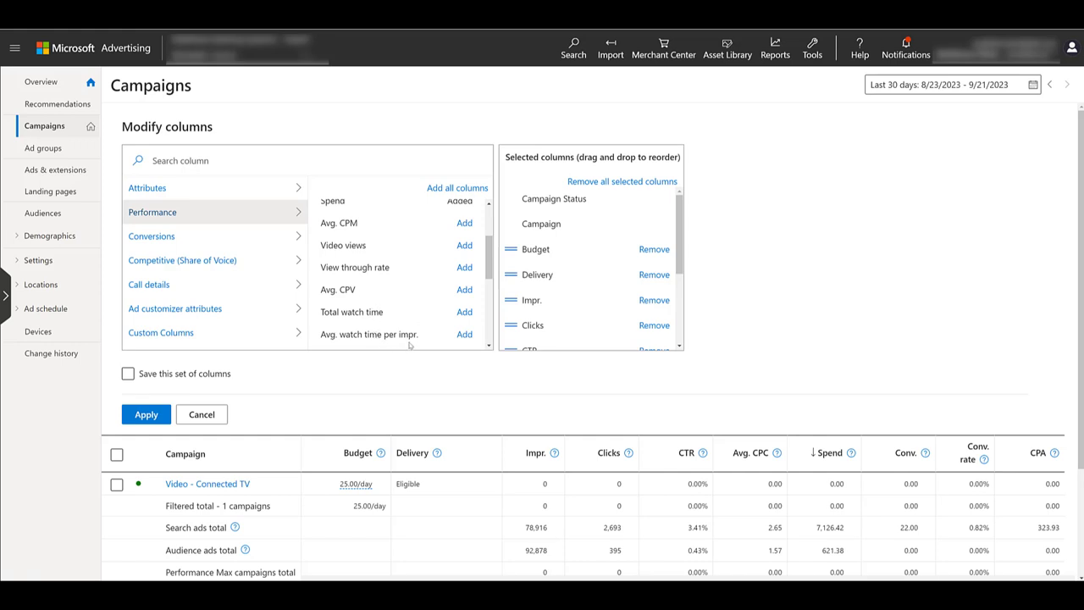
{"action": "scroll", "coordinate": [534, 274], "scroll_direction": "down", "scroll_amount": 1}
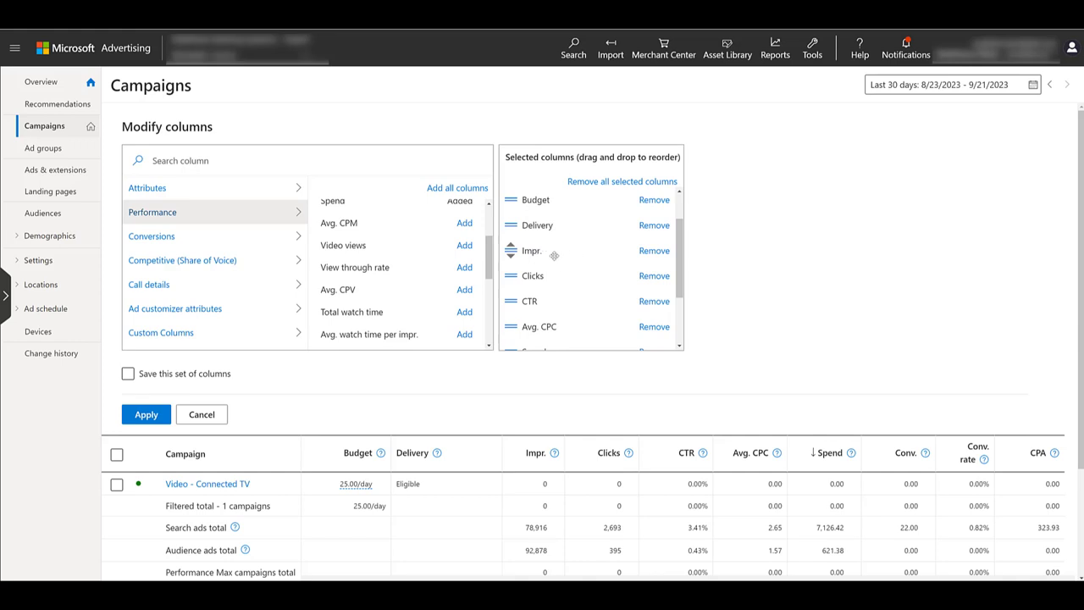
{"action": "scroll", "coordinate": [552, 257], "scroll_direction": "down", "scroll_amount": 1}
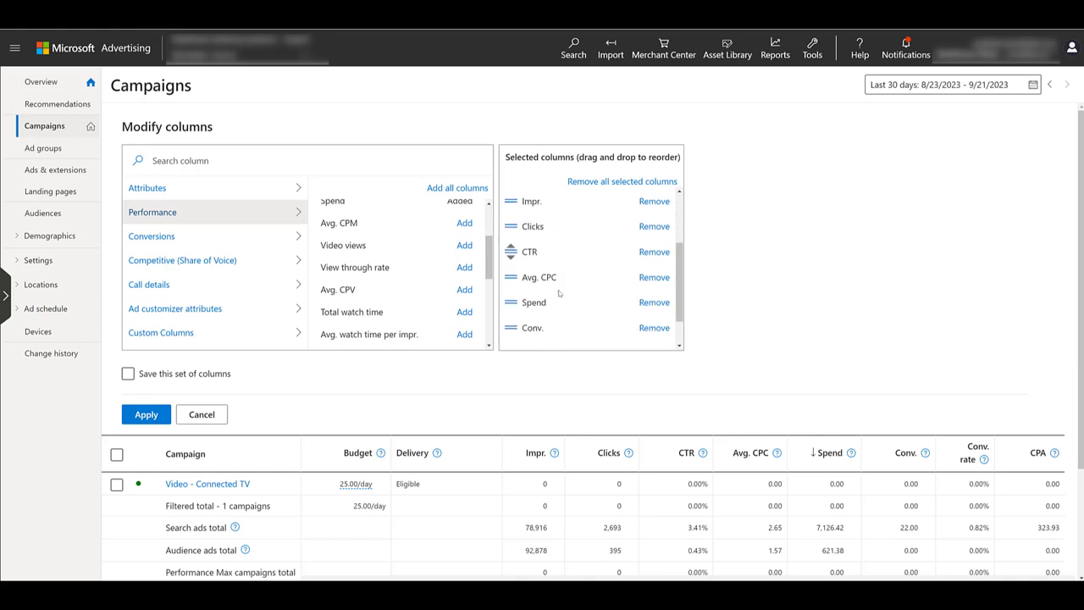